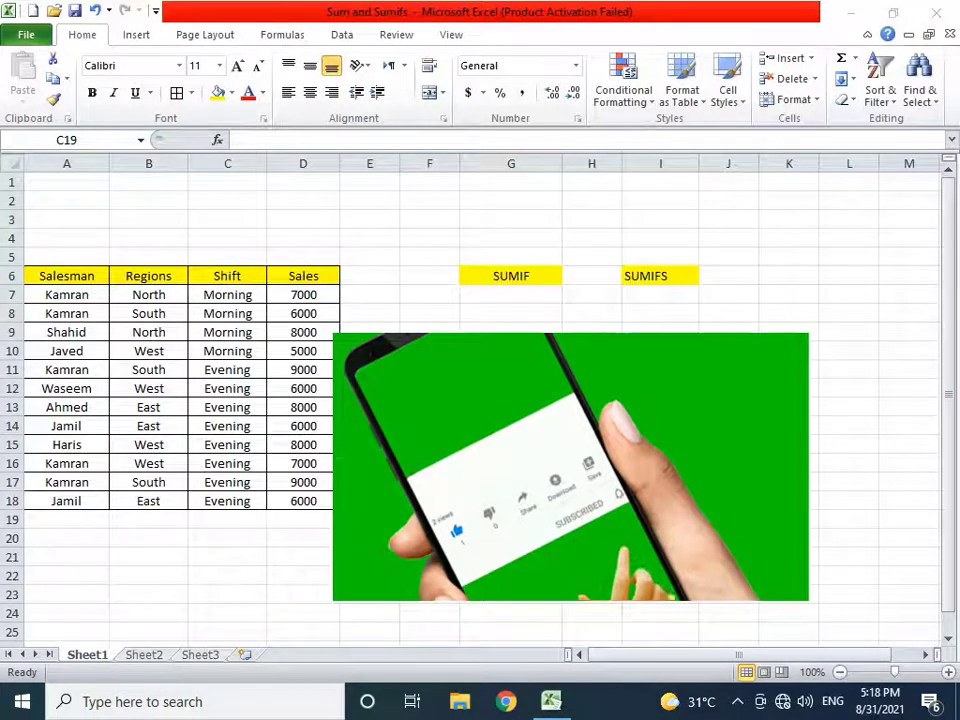
Review the SUMIF and SUMIFS headings and the Salesman and Sales data in A7:A18 and D7:D18.
left_click(540, 279)
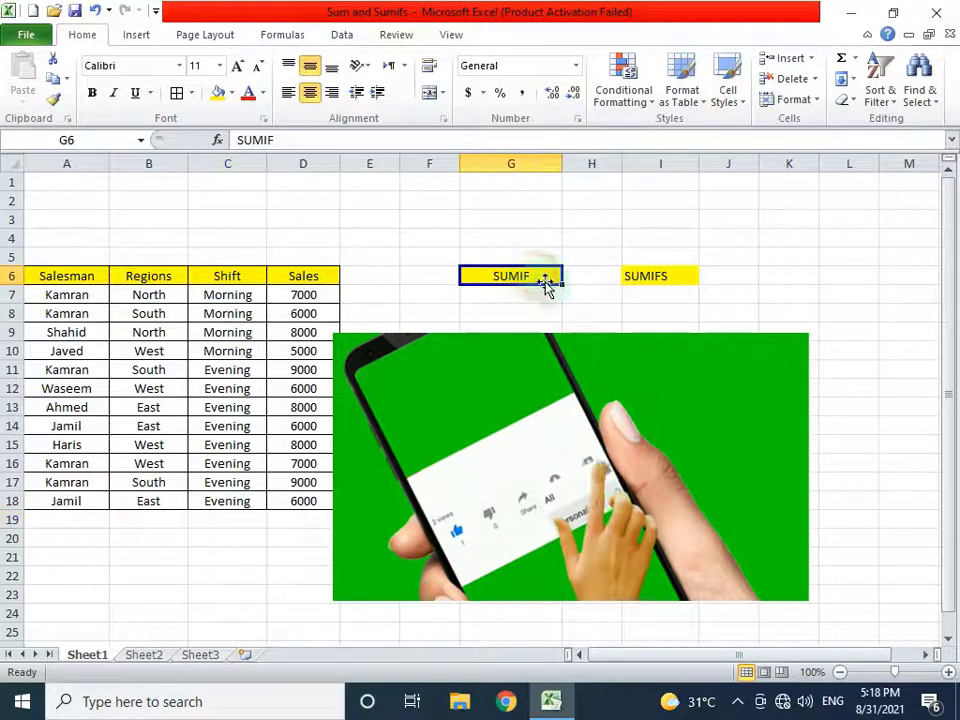
left_click(656, 282)
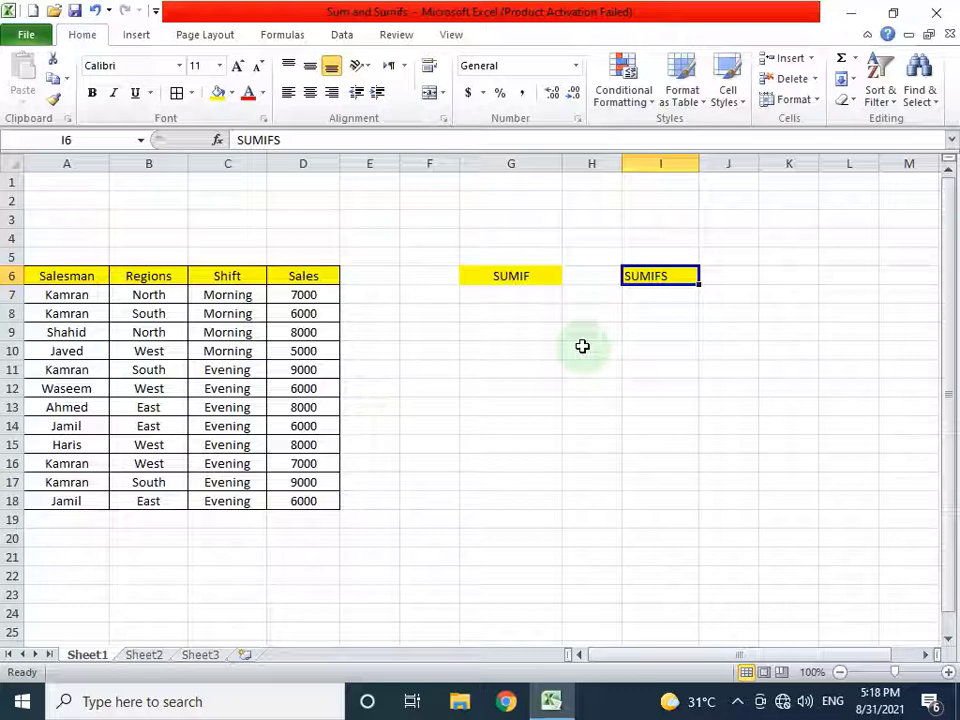
left_click(527, 293)
left_click(524, 280)
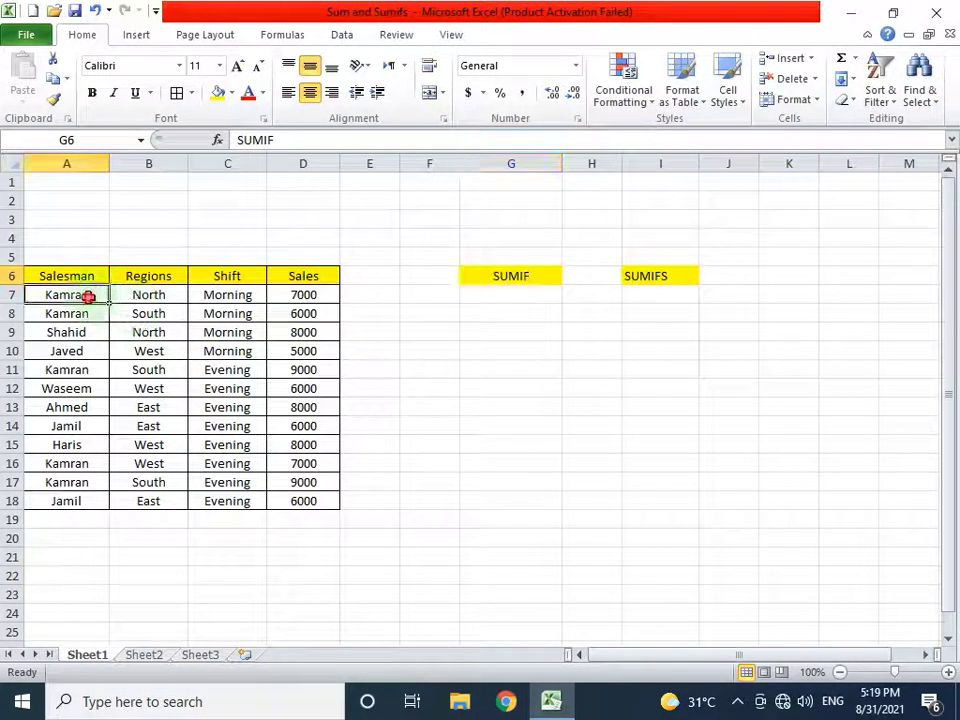
left_click_drag(88, 294, 97, 492)
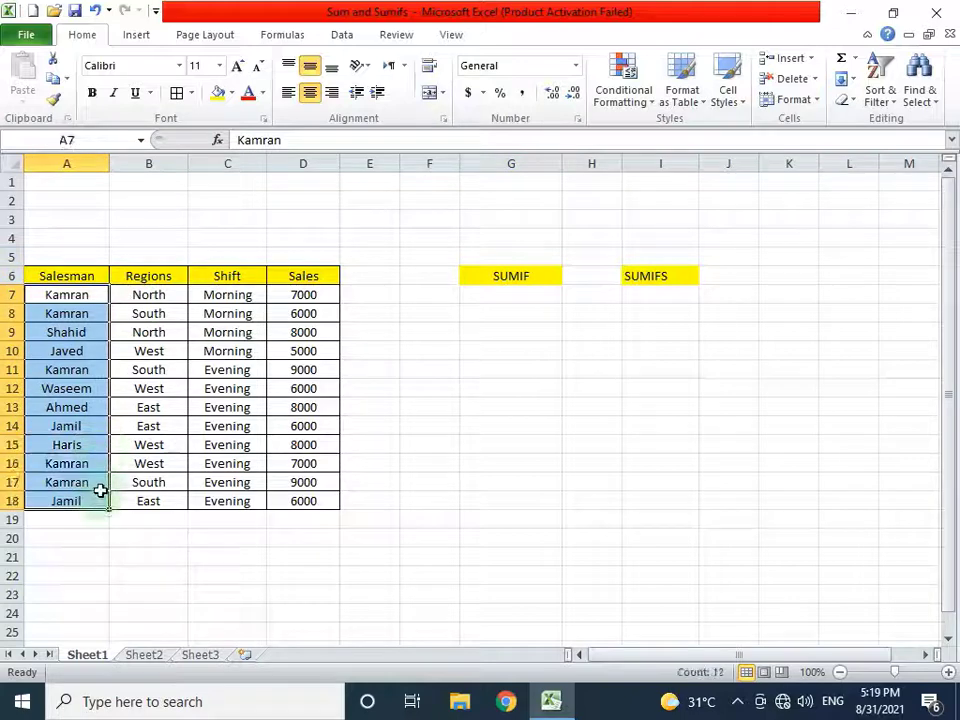
left_click_drag(302, 300, 315, 497)
Begin a SUMIF formula in G7 with the salesman names in A7:A18 as its range.
left_click(527, 307)
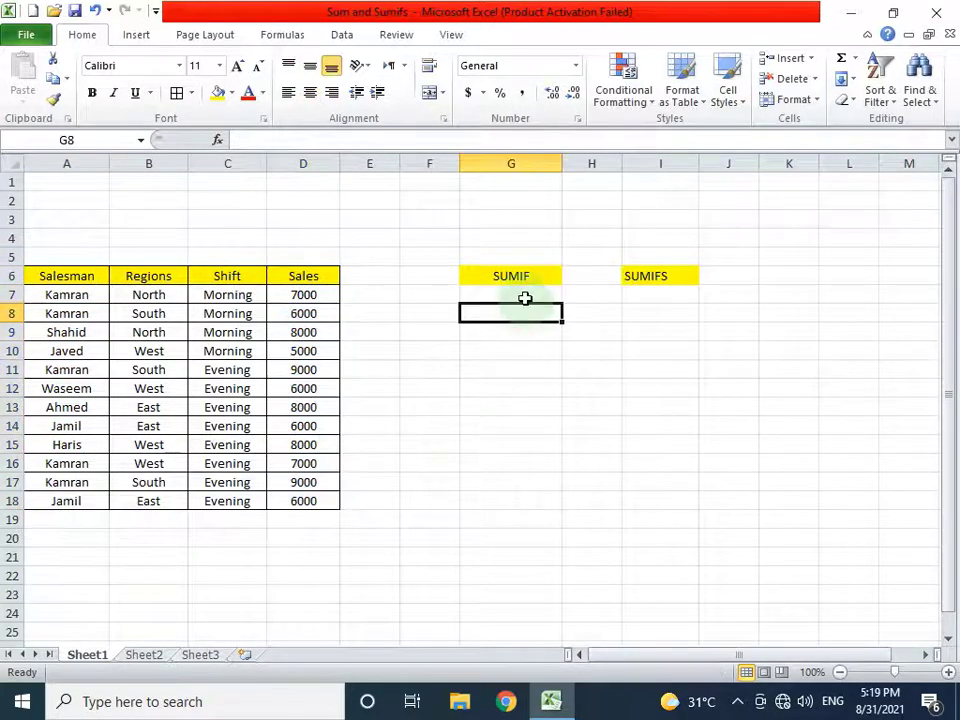
key("Up")
type("=sumid")
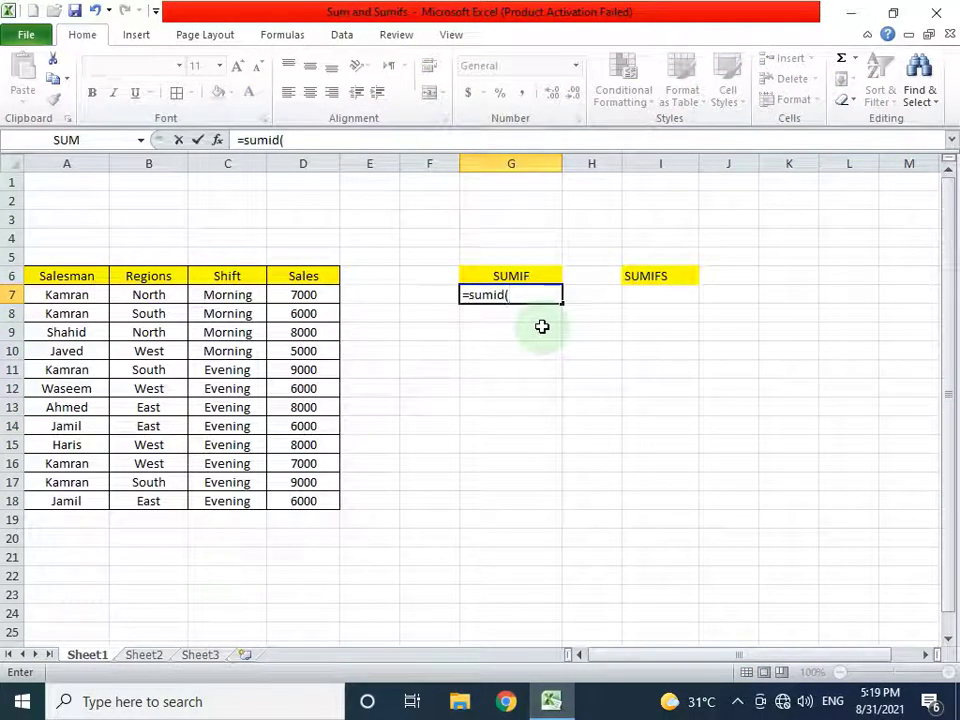
key("BackSpace")
key("BackSpace")
type("f(")
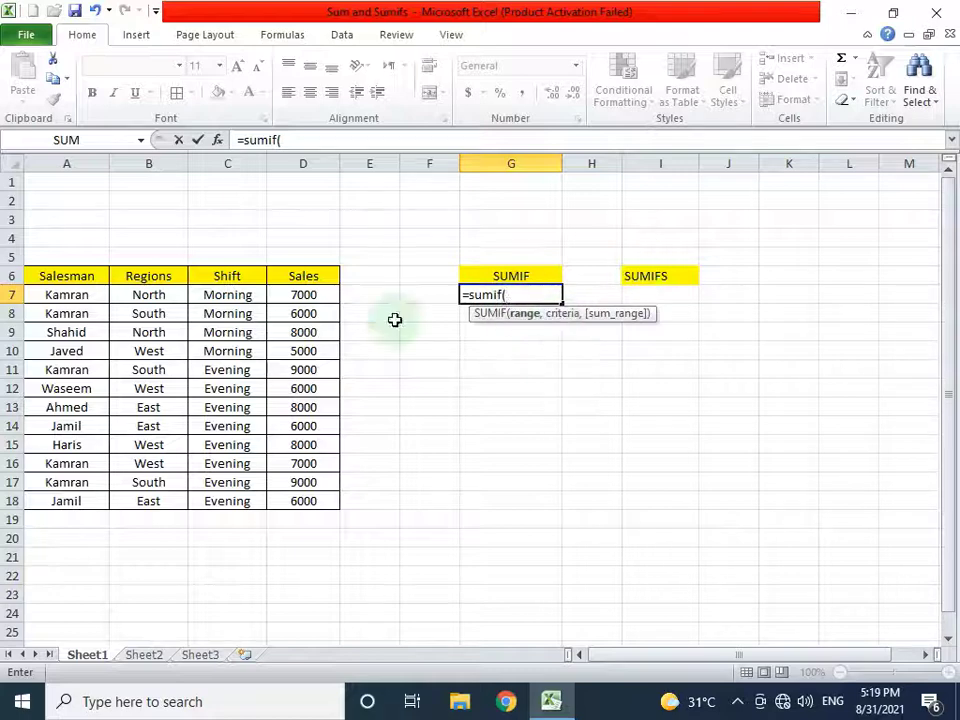
left_click_drag(74, 295, 77, 497)
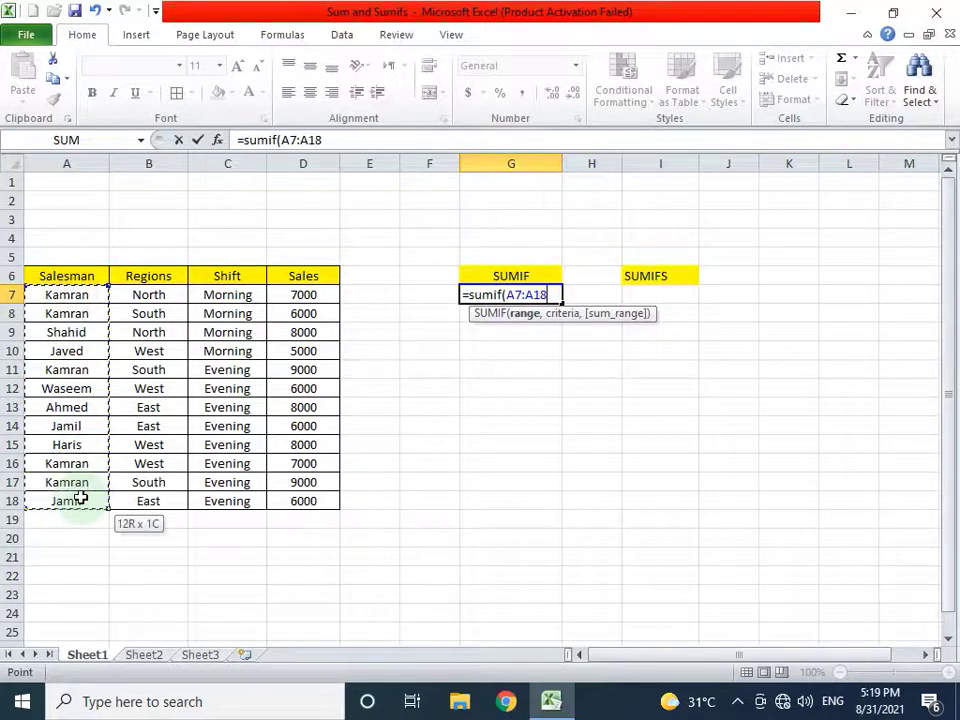
type(",")
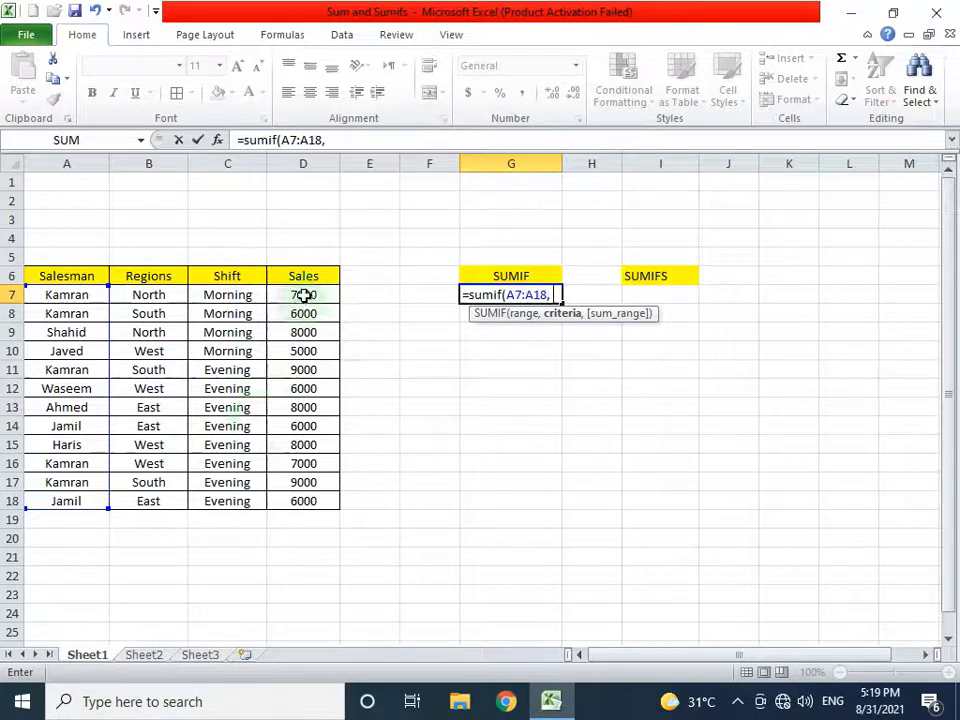
left_click_drag(305, 299, 303, 310)
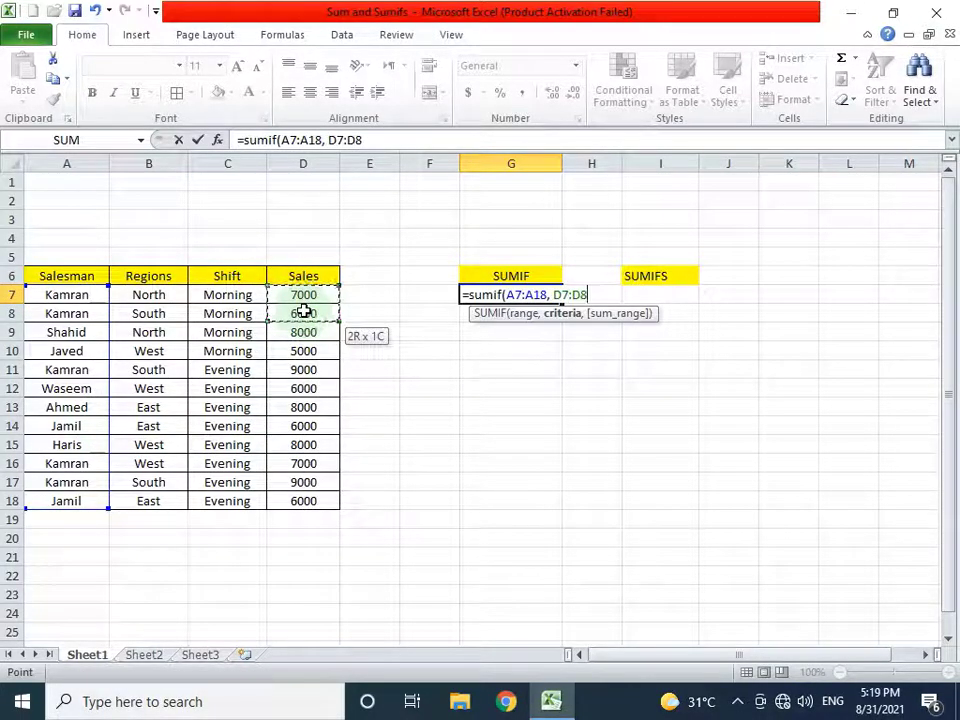
key("BackSpace")
key("BackSpace")
key("BackSpace")
key("BackSpace")
key("BackSpace")
key("BackSpace")
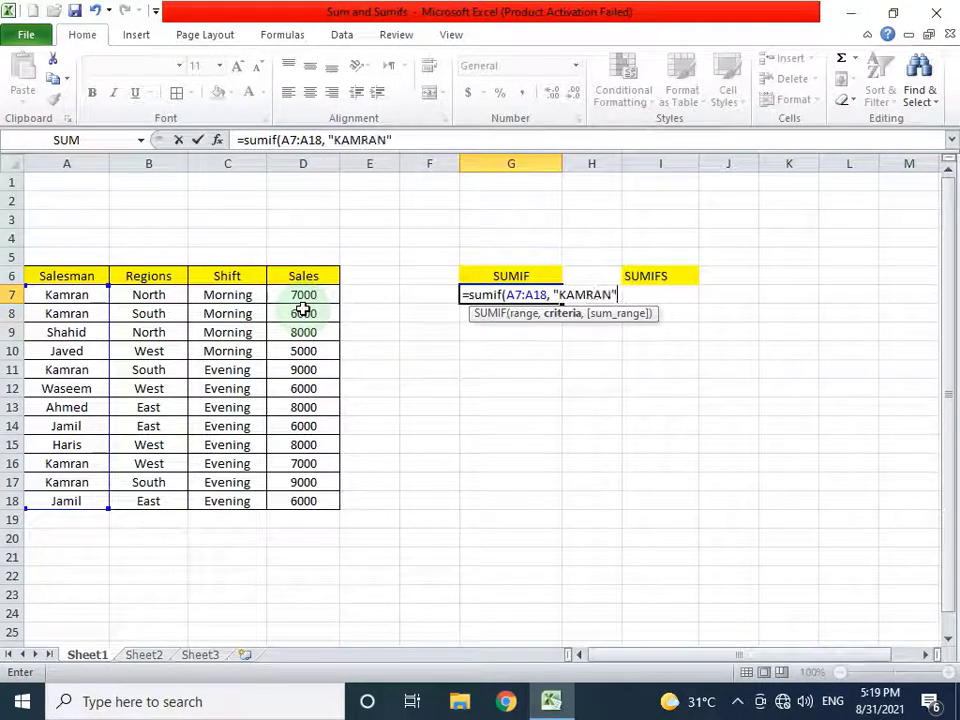
Complete the SUMIF formula in G7 with the title-case salesman name from A7 as criterion and D7:D18 as sum range.
key("BackSpace")
key("BackSpace")
key("BackSpace")
key("BackSpace")
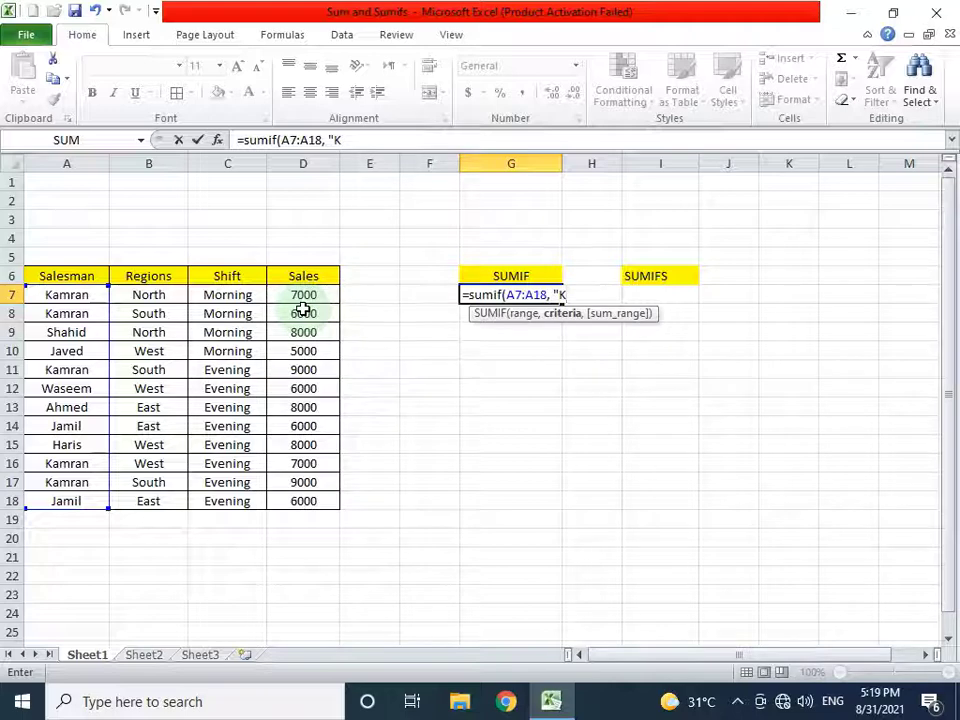
type("amran\",")
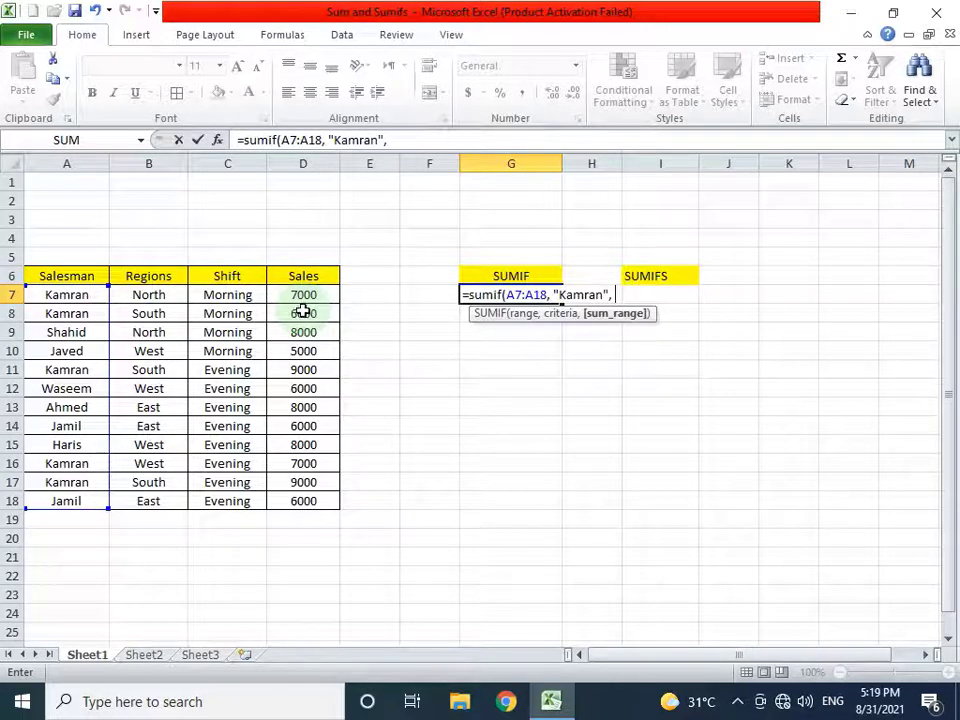
left_click_drag(309, 296, 316, 502)
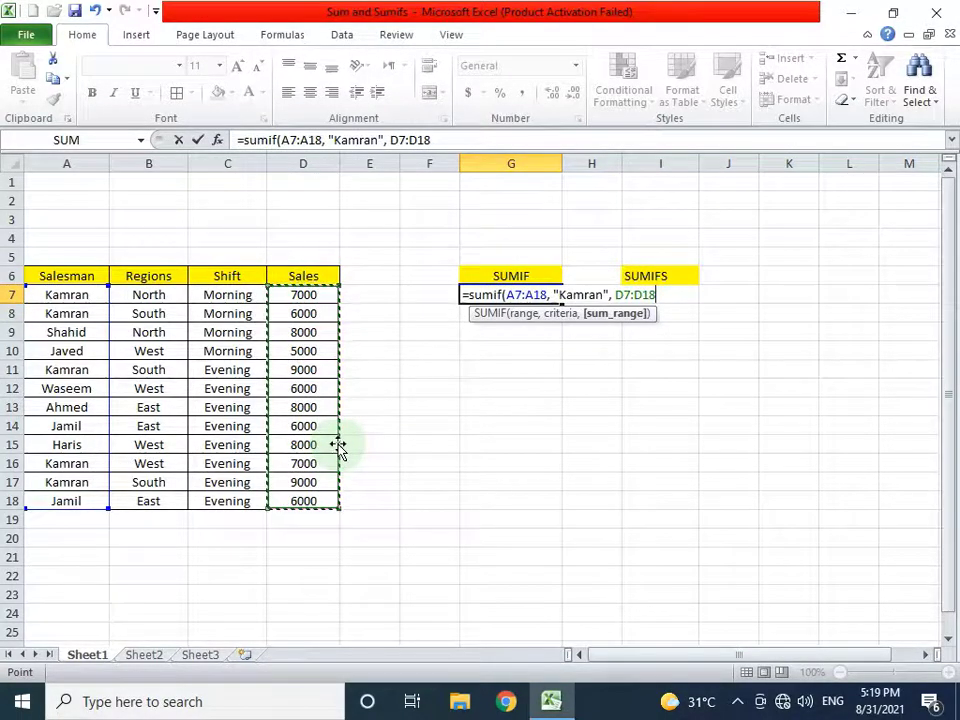
key("Return")
key("Up")
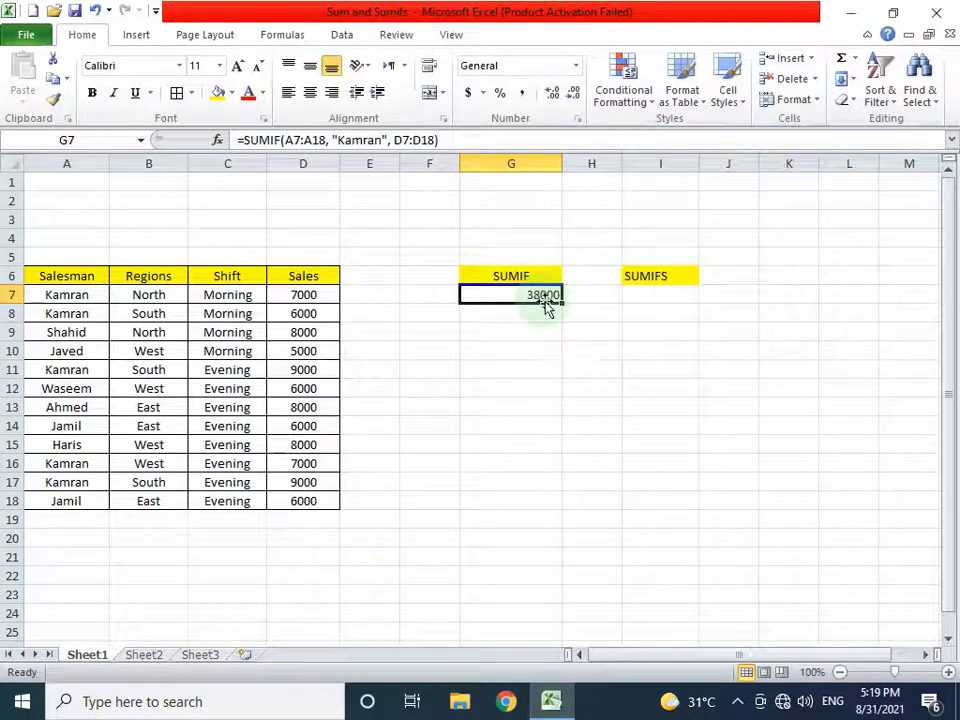
Check the table rows of the salesman named in A7: rows 7, 8, 11, 16 and 17.
left_click_drag(71, 299, 282, 318)
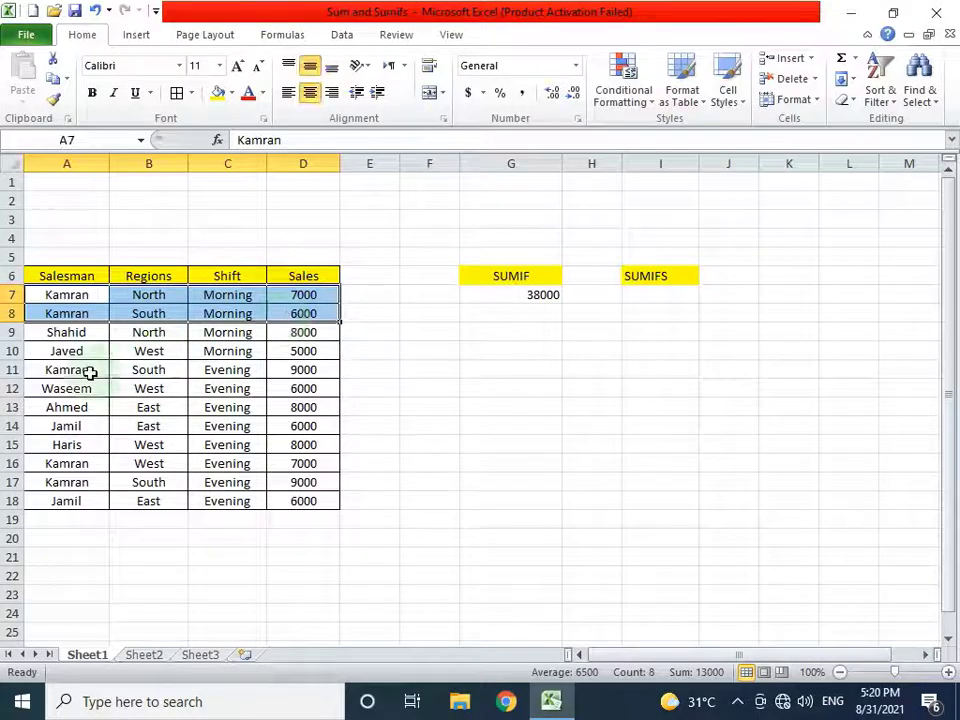
left_click_drag(90, 371, 294, 362)
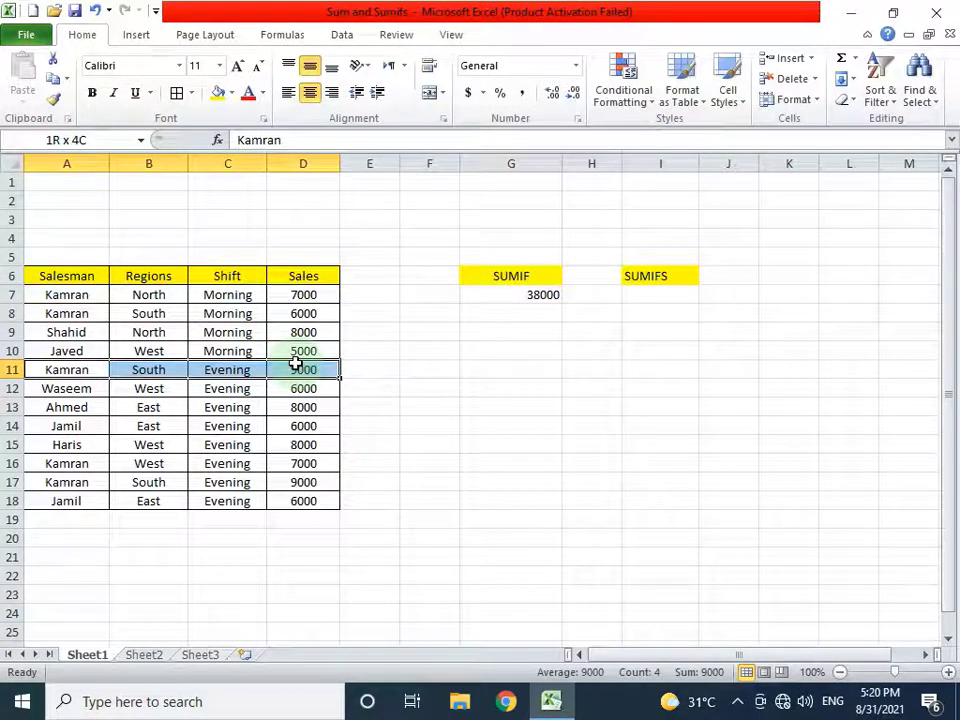
left_click(90, 465)
left_click_drag(122, 472, 294, 480)
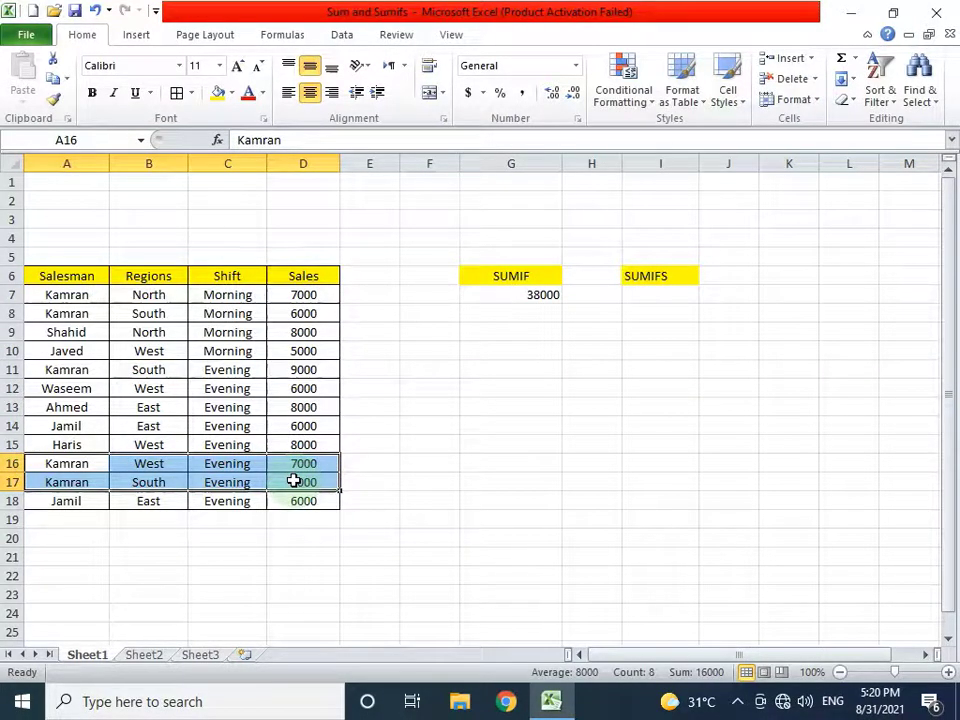
Change the SUMIF criterion in G7 to the salesman name shown in A18.
left_click(548, 293)
double_click(360, 140)
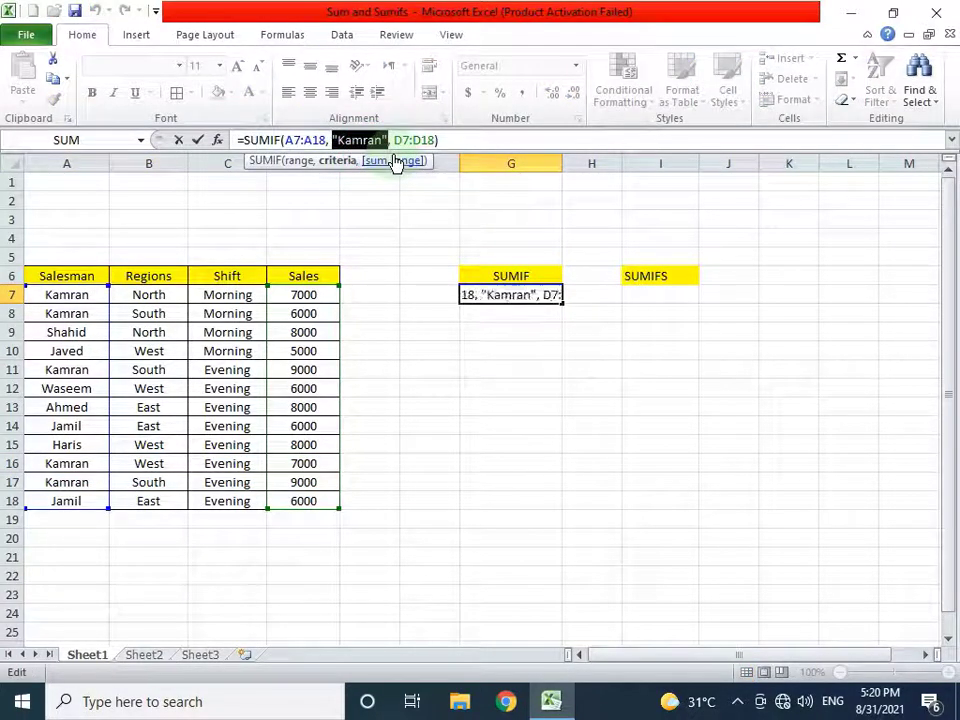
type("\"Jamil\"")
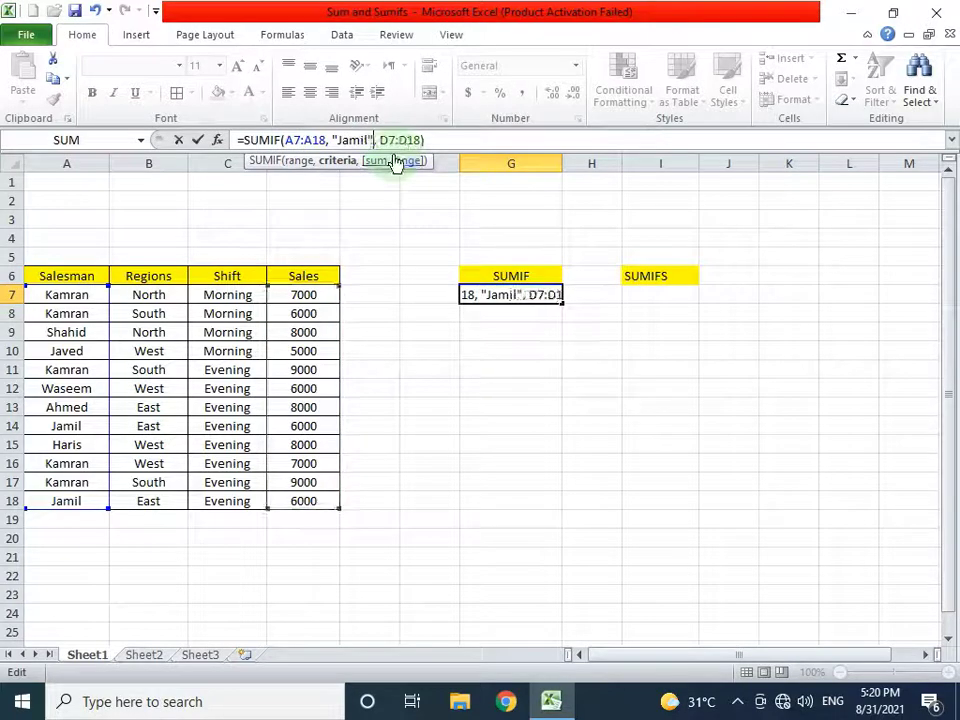
key("Return")
key("Up")
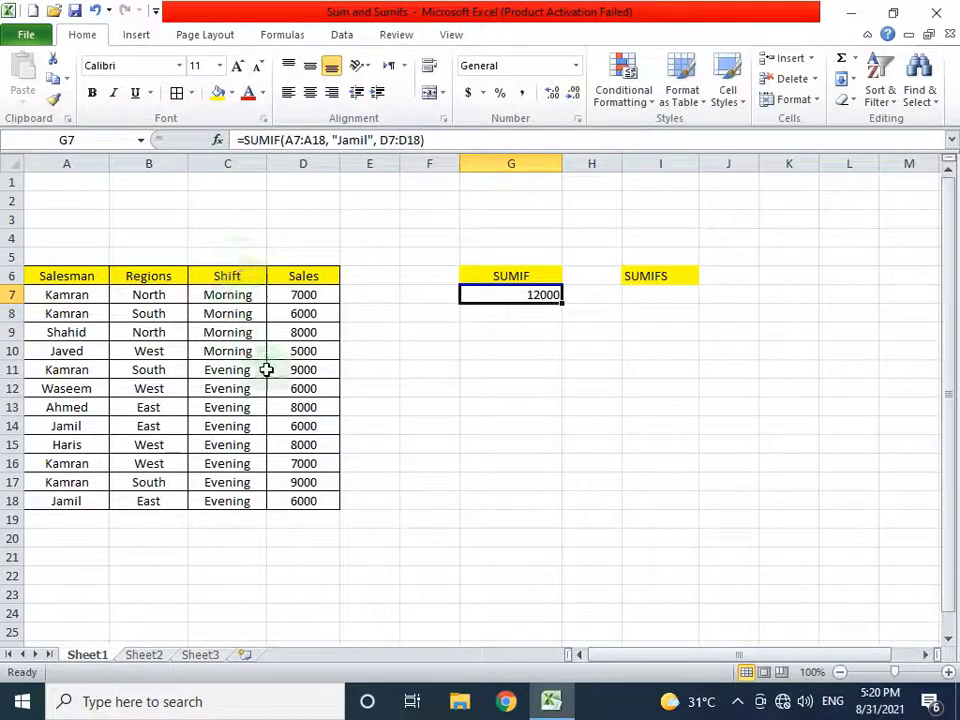
Check the sales entries in rows 18 and 14 against the SUMIF formula in G7.
left_click_drag(51, 502, 323, 499)
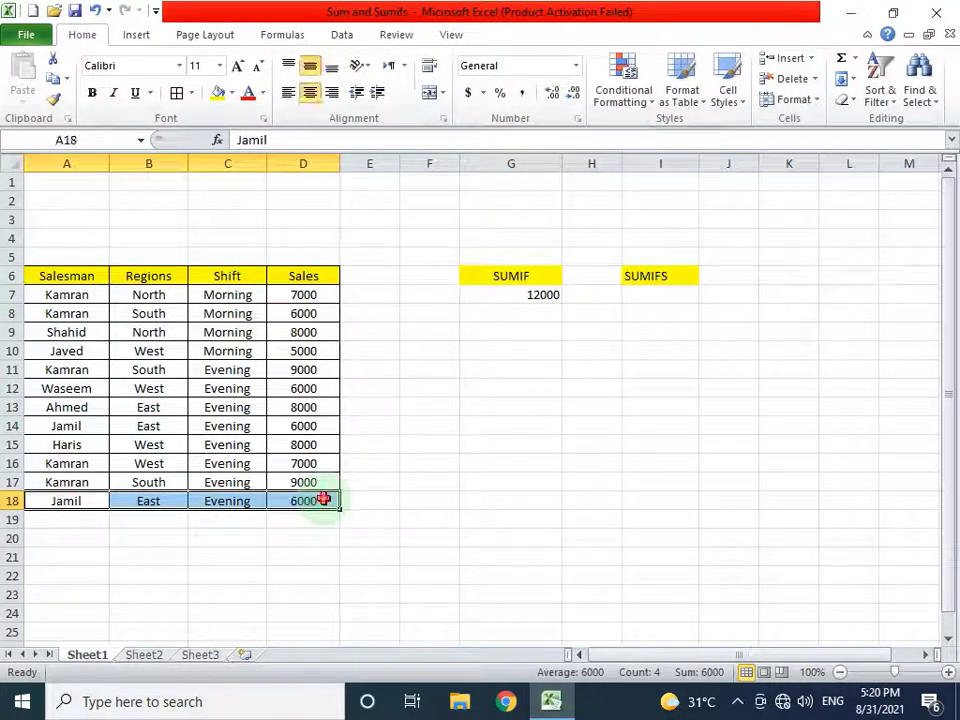
left_click(323, 499)
left_click_drag(73, 426, 322, 446)
left_click(403, 430)
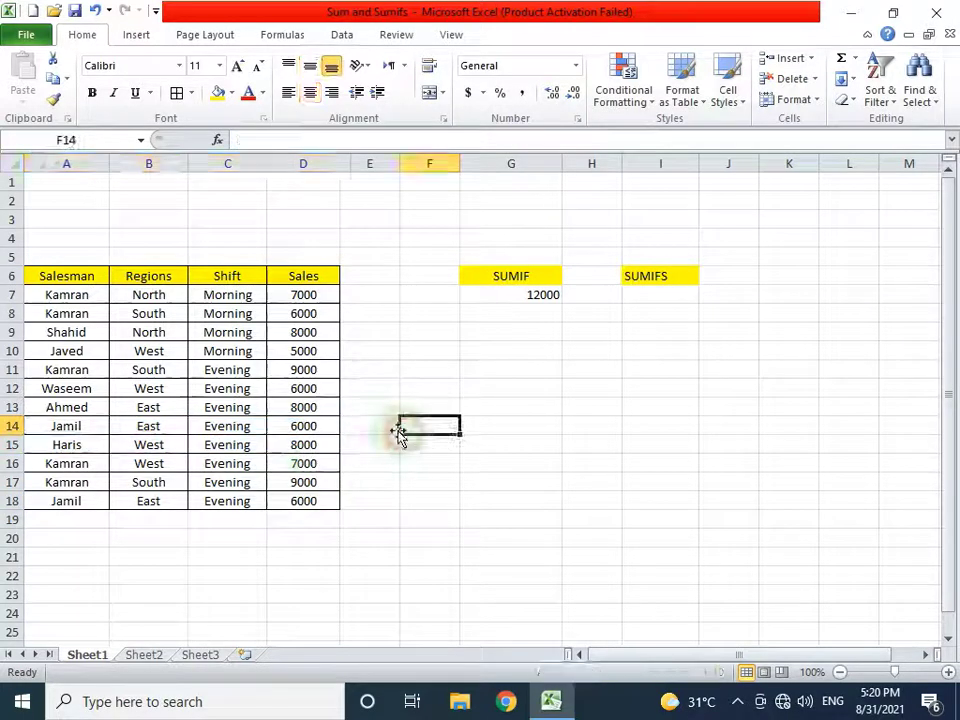
left_click(526, 294)
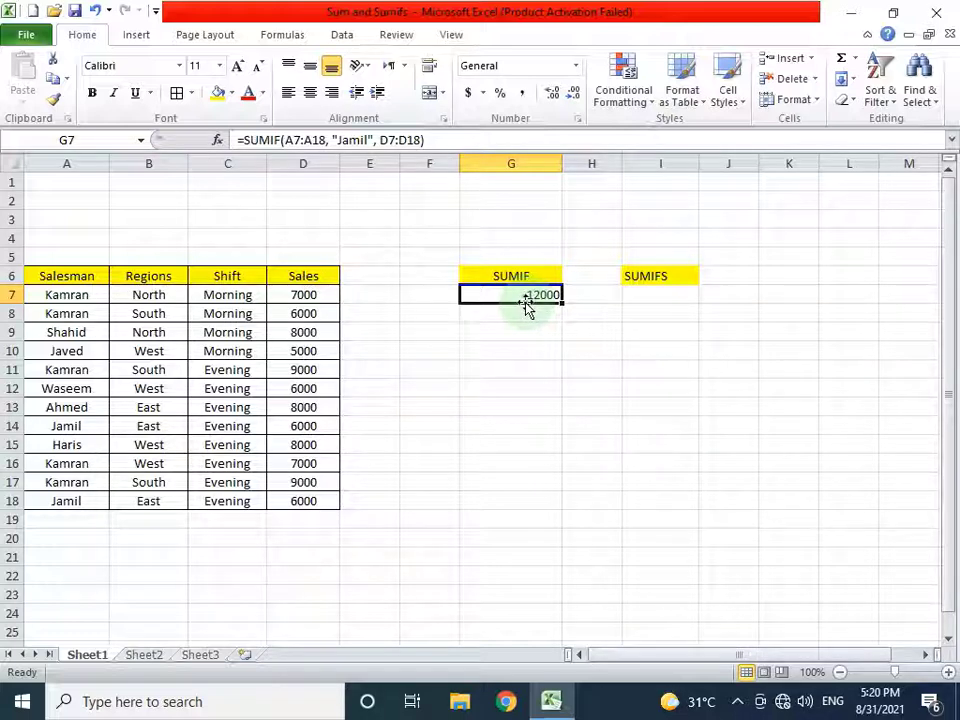
Examine the salesman and region pairs in rows 7 to 11 for the SUMIFS example.
left_click(654, 296)
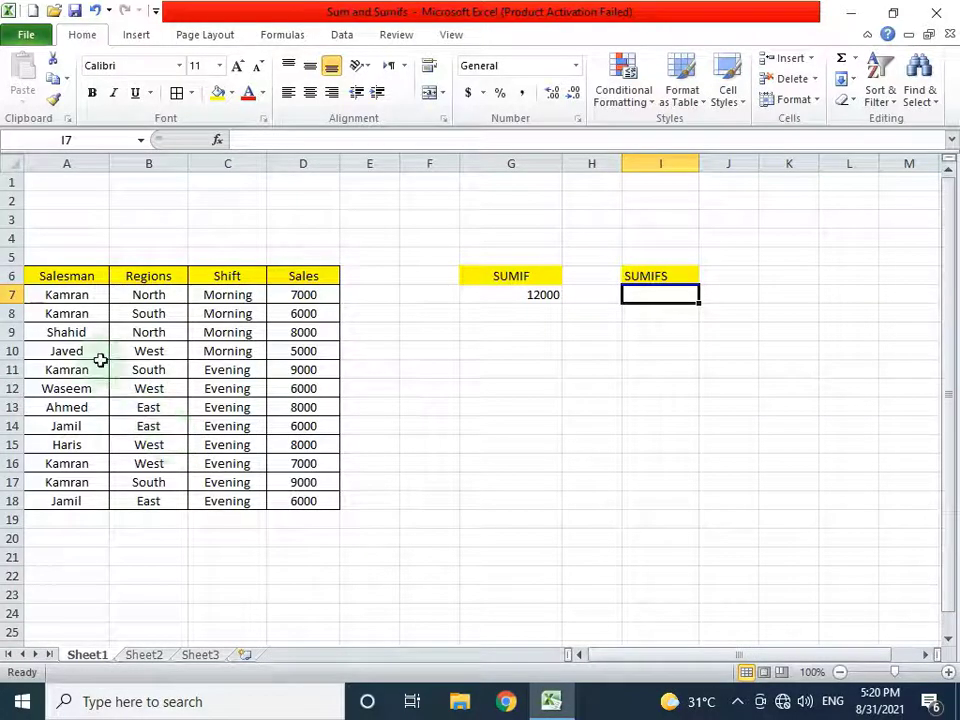
left_click(70, 296)
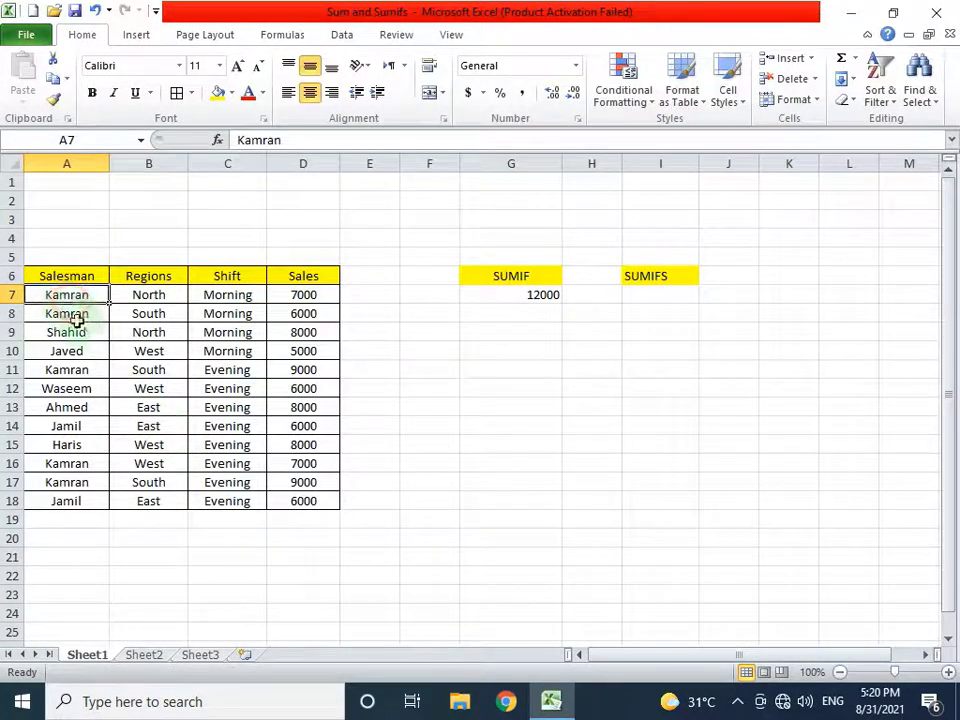
left_click(148, 297)
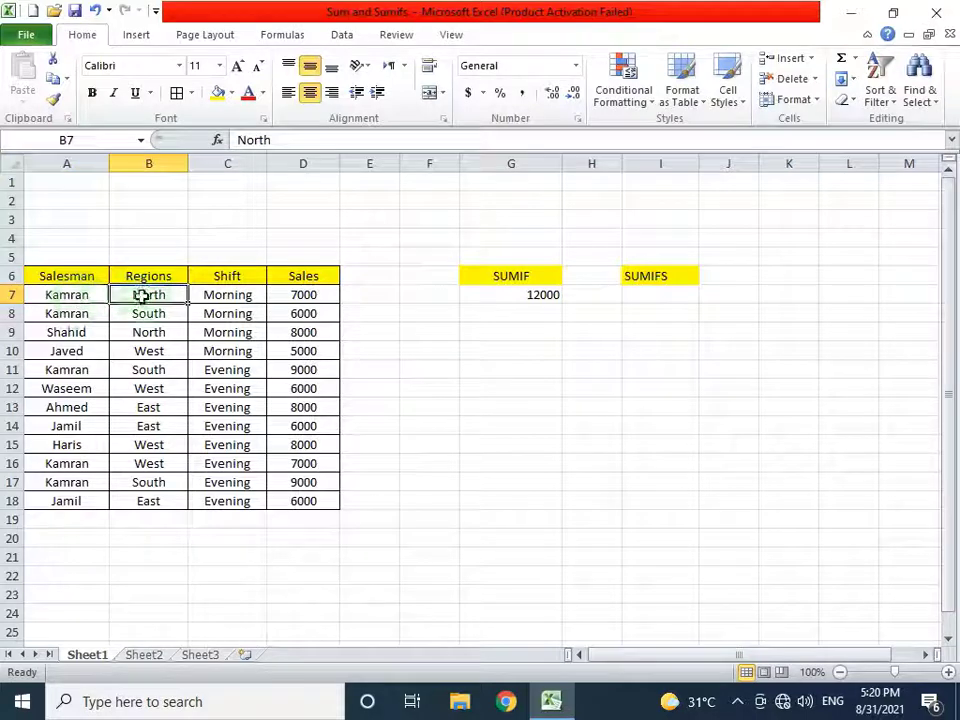
left_click(79, 313)
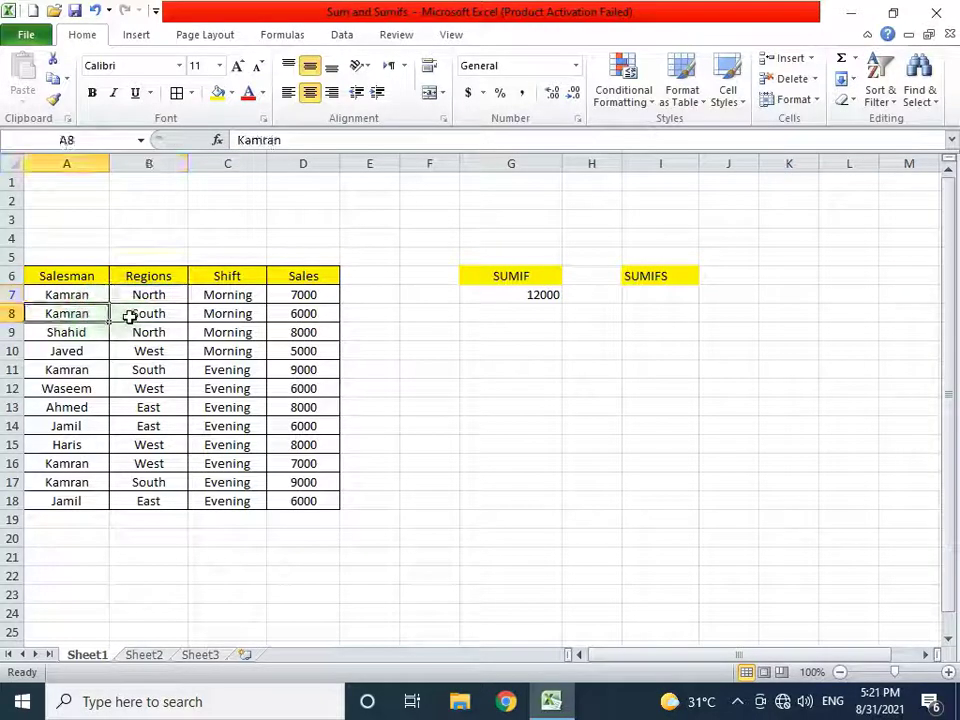
left_click(132, 316)
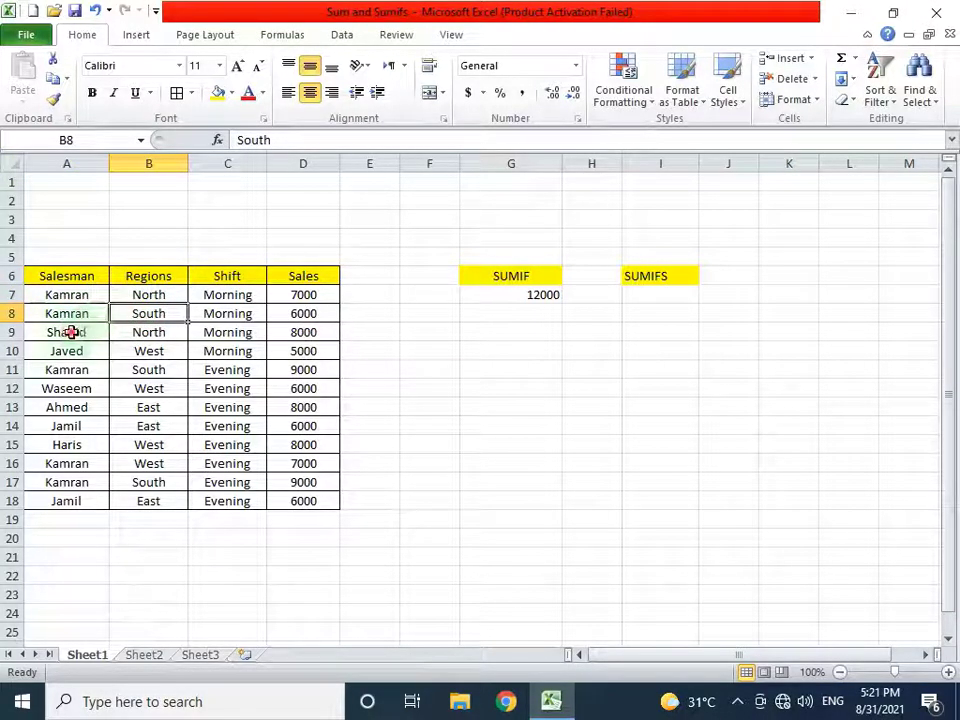
left_click(72, 332)
left_click(142, 332)
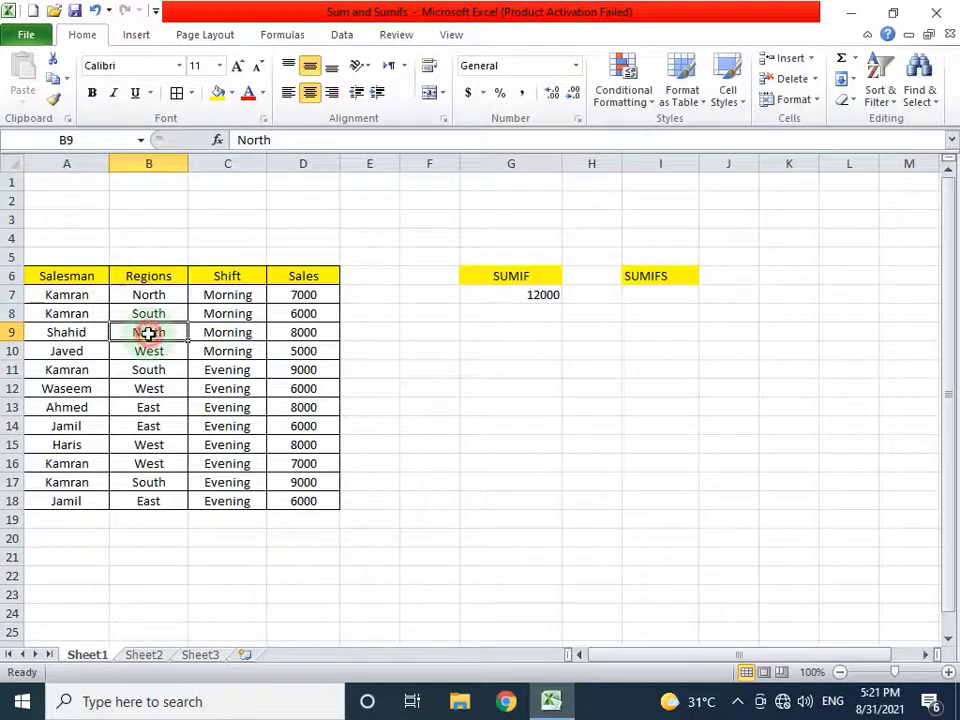
left_click(75, 350)
left_click(141, 350)
left_click(79, 369)
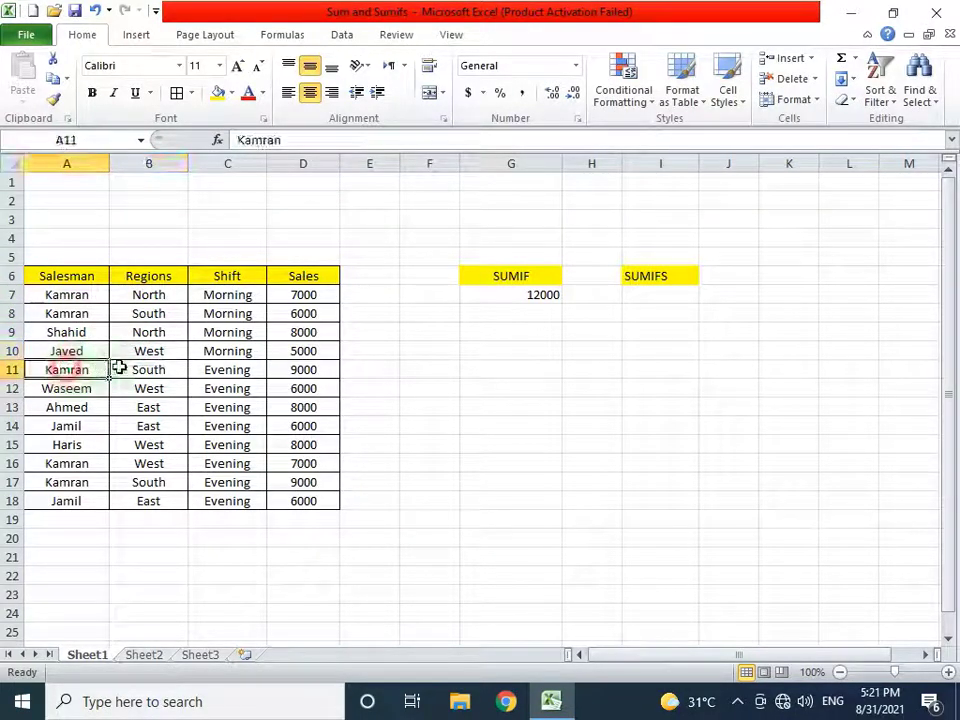
left_click_drag(119, 368, 146, 368)
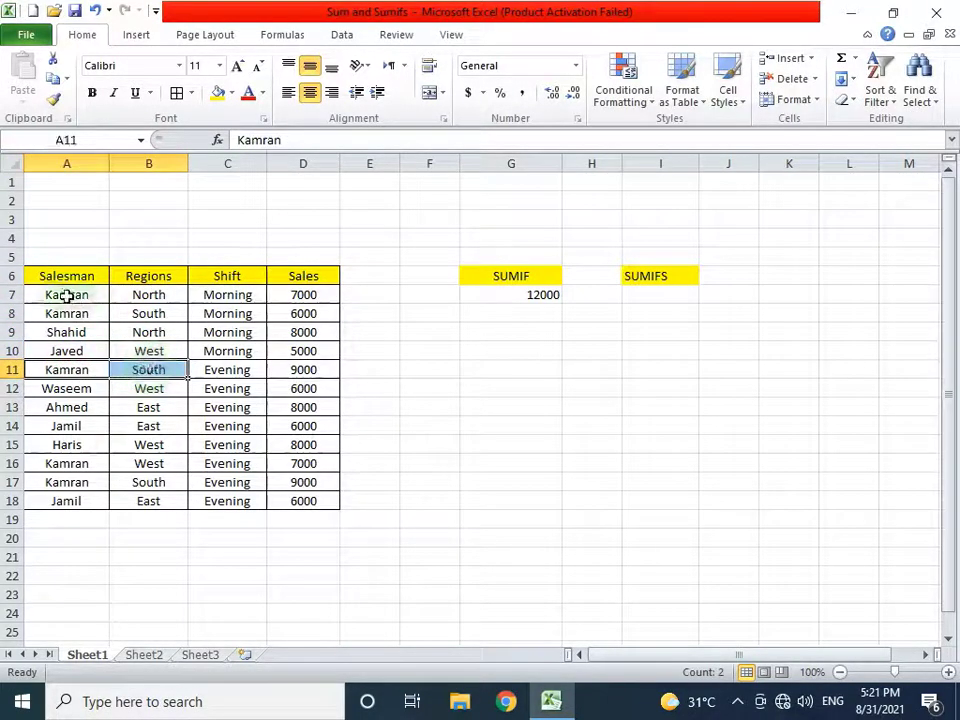
Review the rows that pair the salesman named in A7 with the South region: rows 8, 11 and 17.
left_click_drag(80, 313, 152, 314)
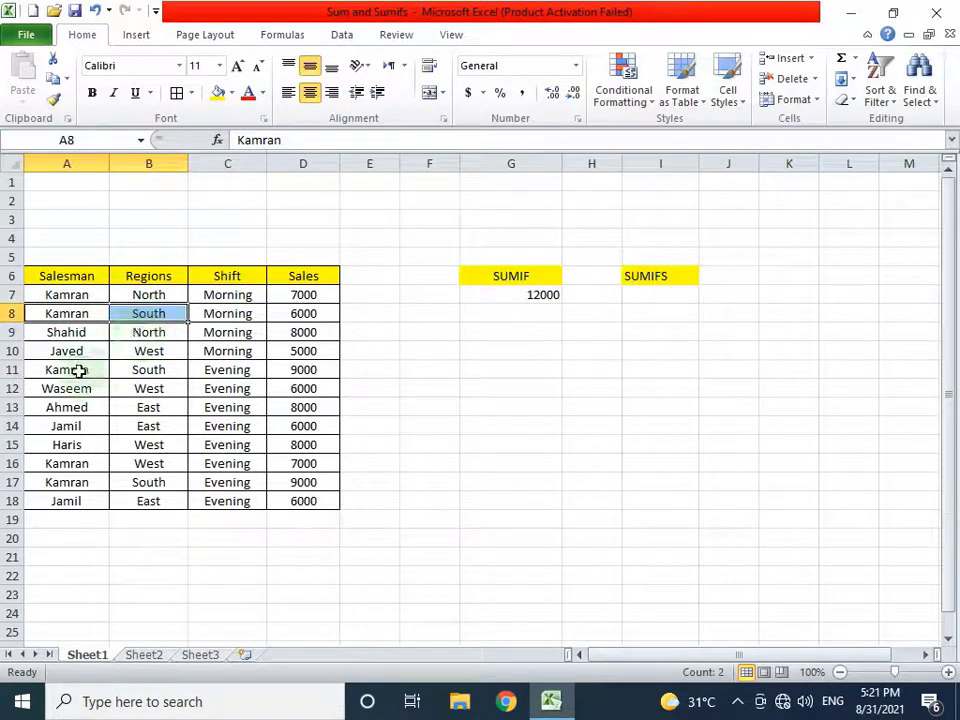
left_click_drag(79, 370, 156, 371)
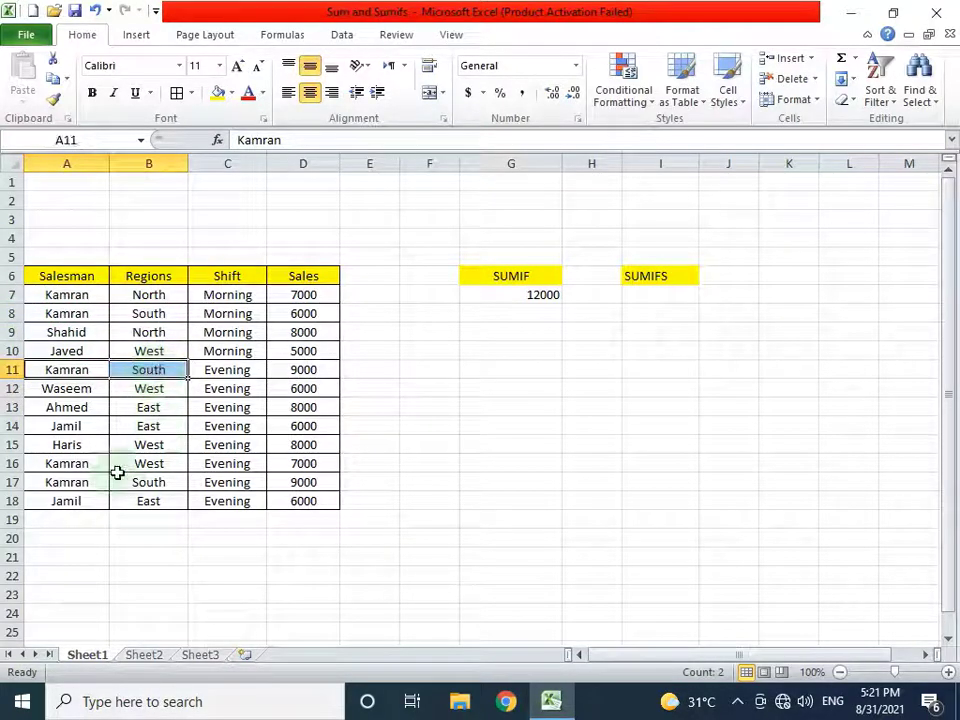
left_click_drag(75, 482, 150, 483)
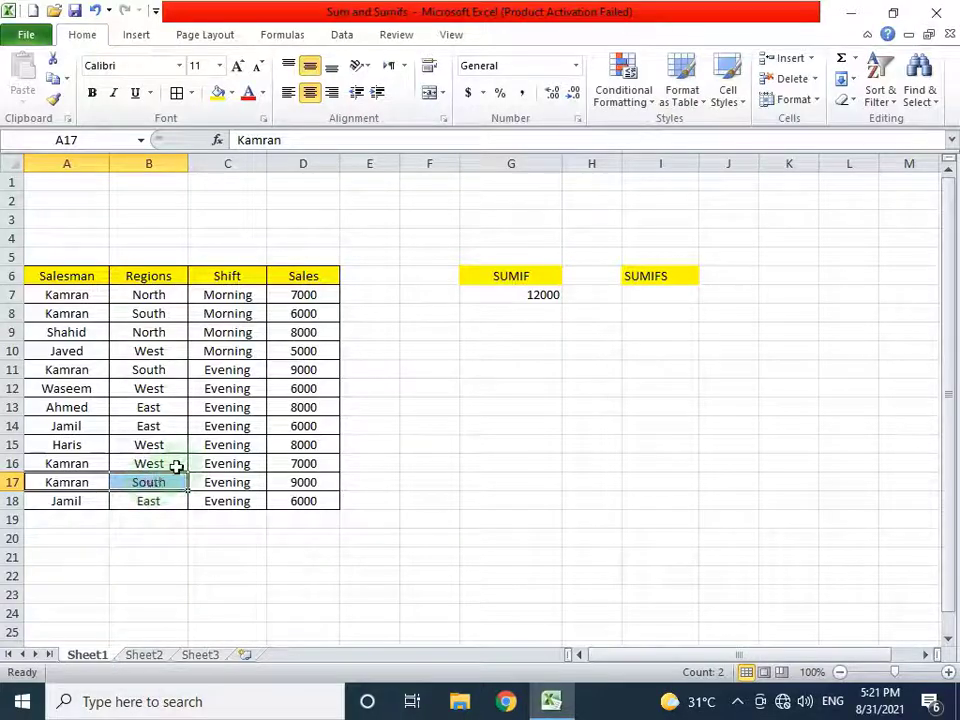
Start a SUMIFS formula in I7 with the sales figures D7:D18 as the sum range.
left_click_drag(80, 295, 88, 495)
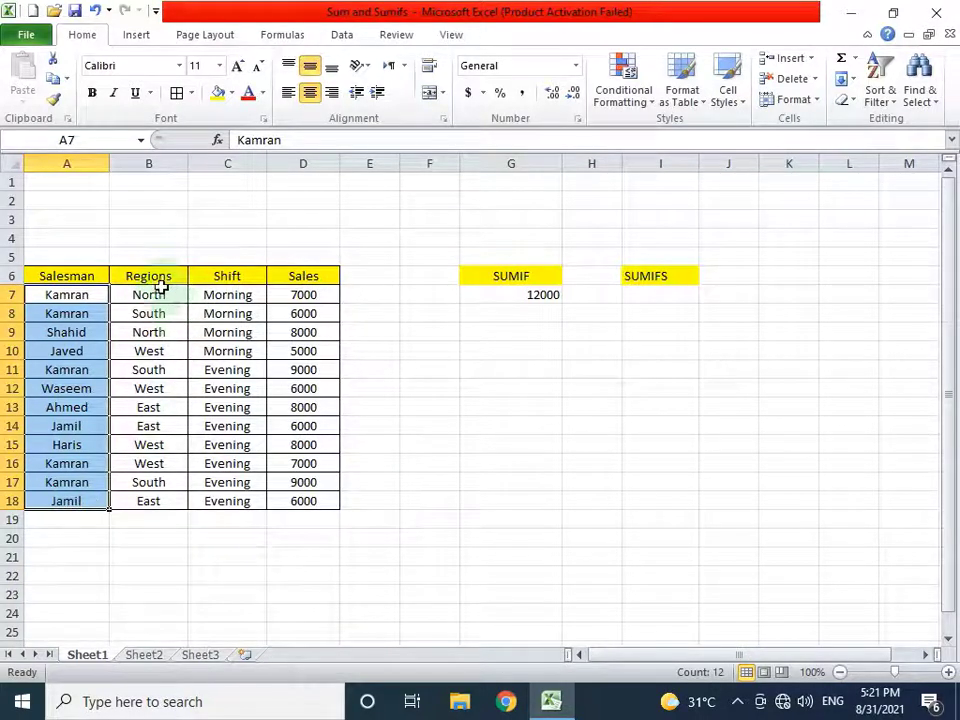
left_click_drag(150, 295, 152, 487)
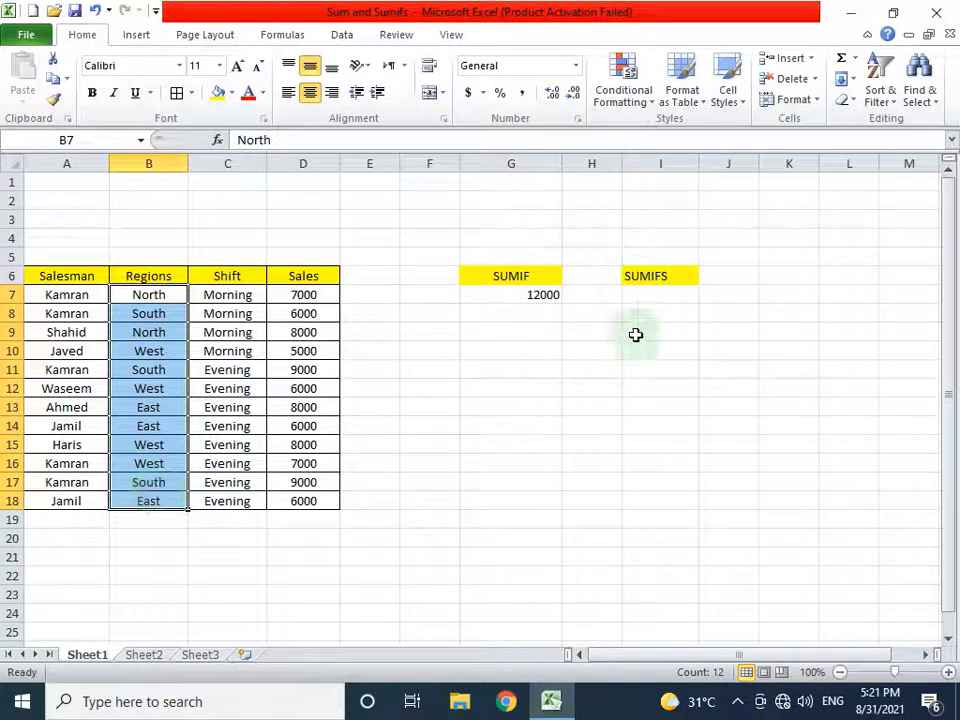
left_click(660, 310)
left_click(661, 293)
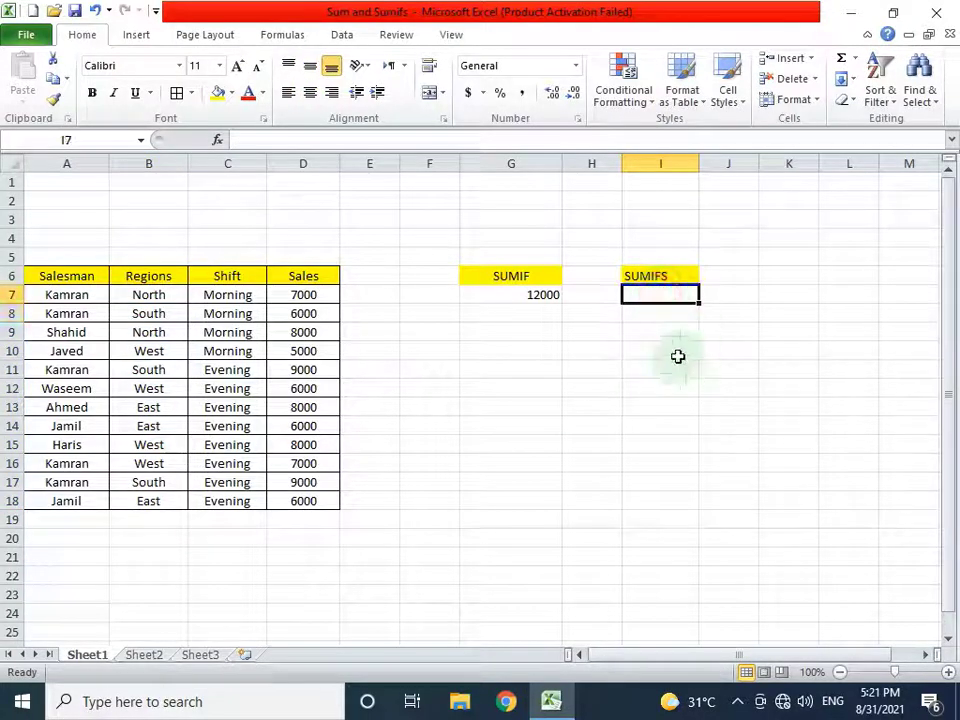
type("=s")
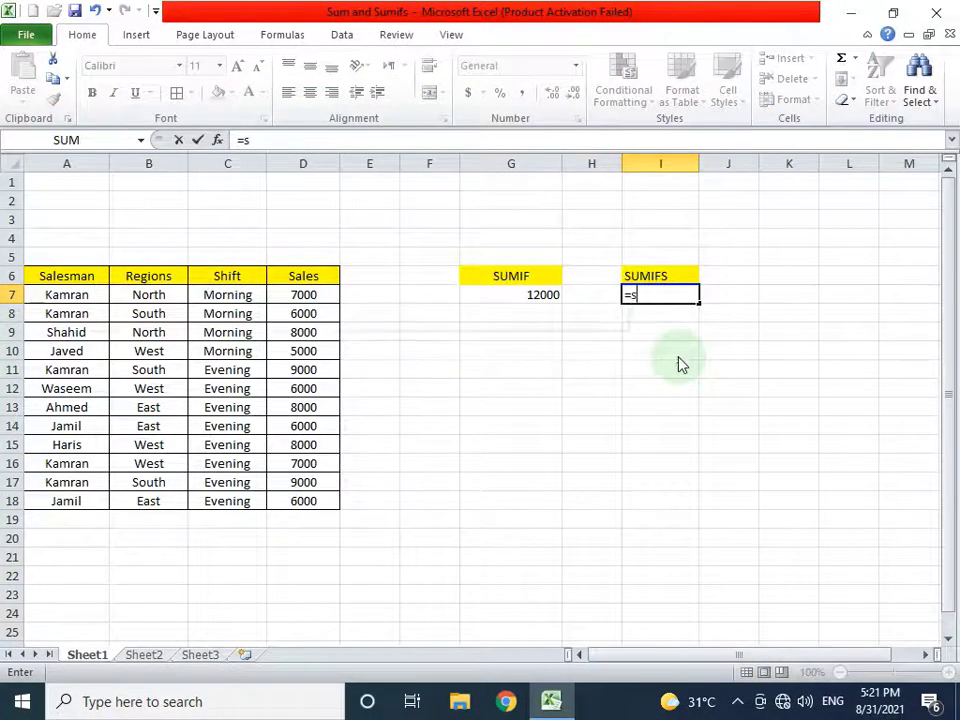
type("umifs(")
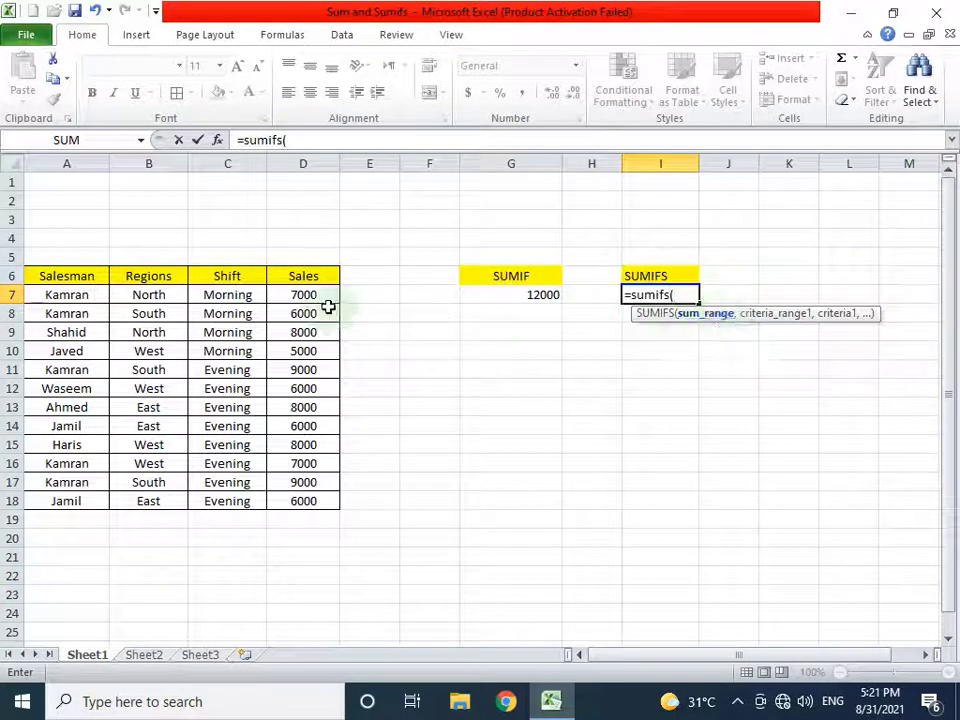
left_click_drag(315, 294, 320, 498)
type(",")
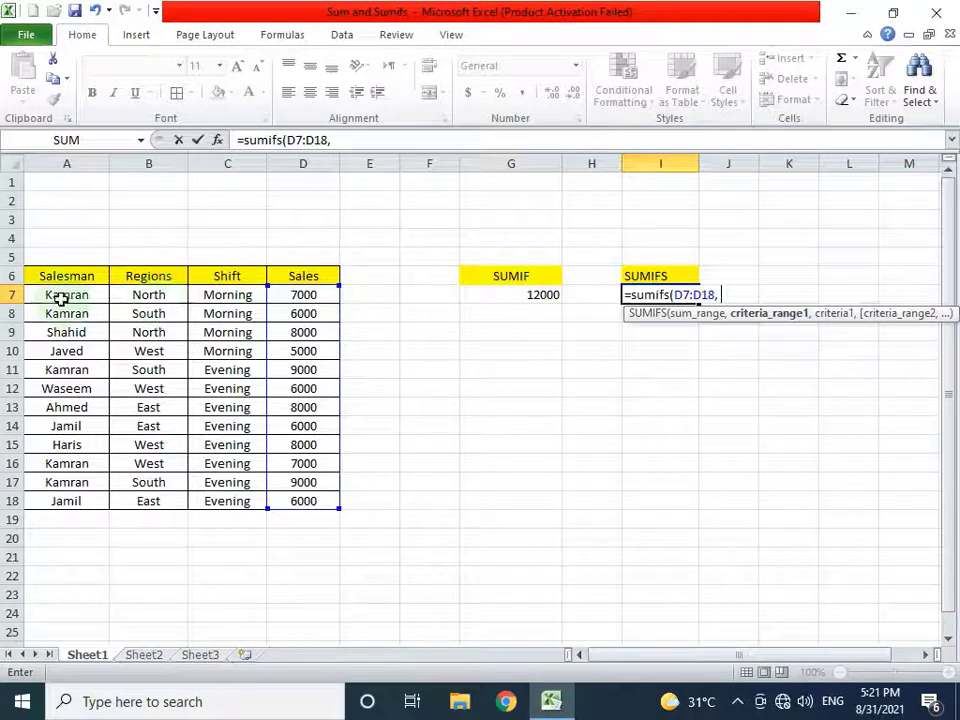
Add the regions B7:B18 with the criterion "South" as the first condition of the SUMIFS formula.
left_click_drag(161, 298, 145, 511)
type(", ")
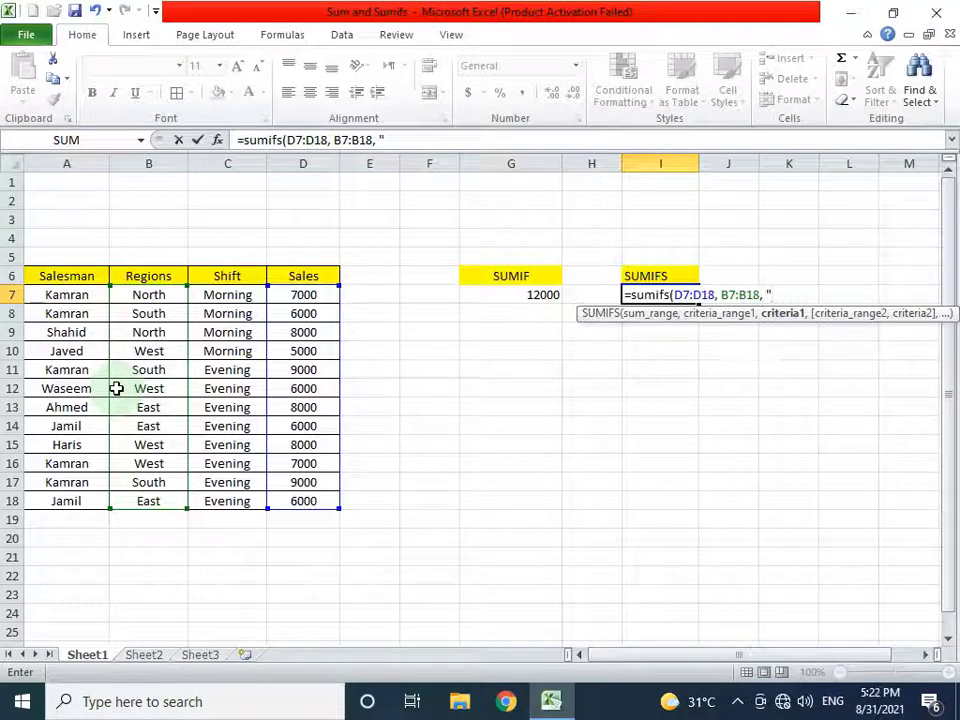
type("\"South")
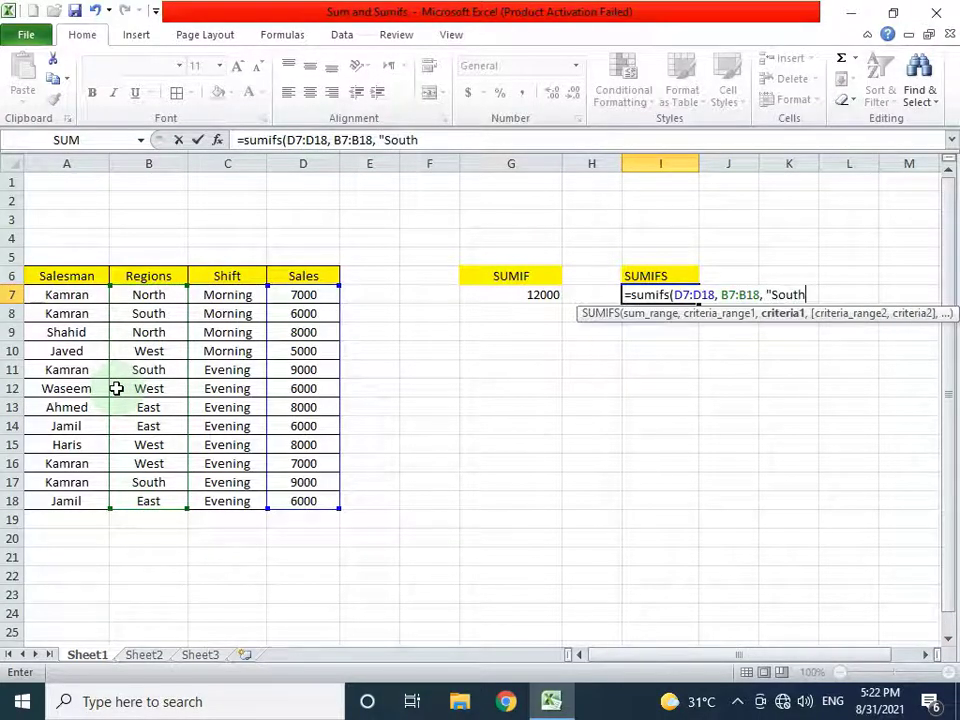
type("\",")
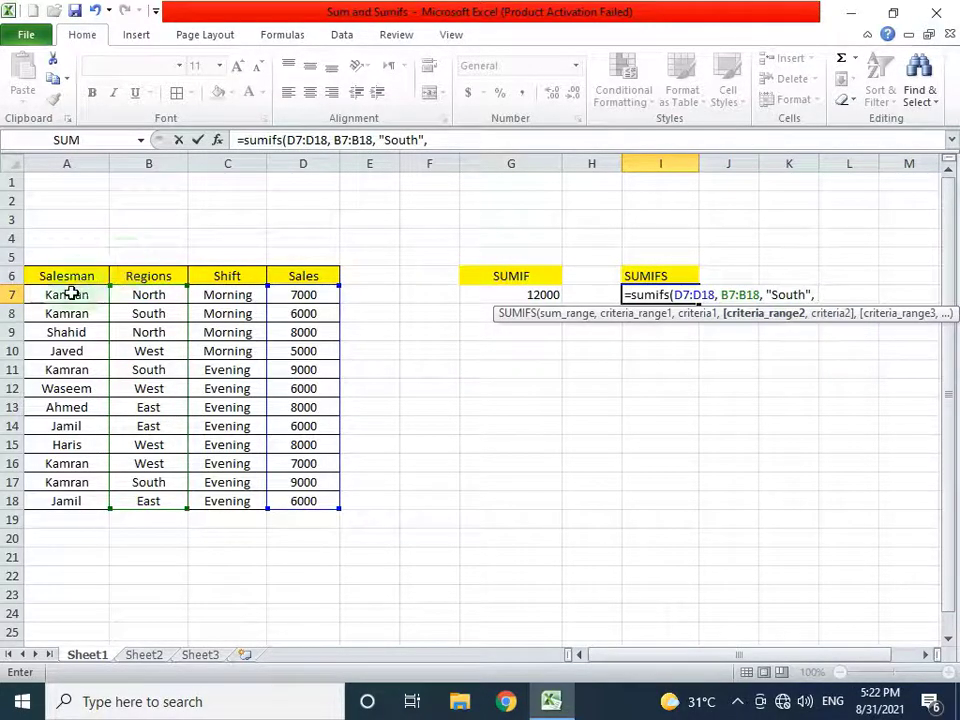
Complete the SUMIFS formula in I7 with the salesman range A7:A18 and the salesman name shown in A7 as the second criterion.
left_click_drag(71, 296, 70, 505)
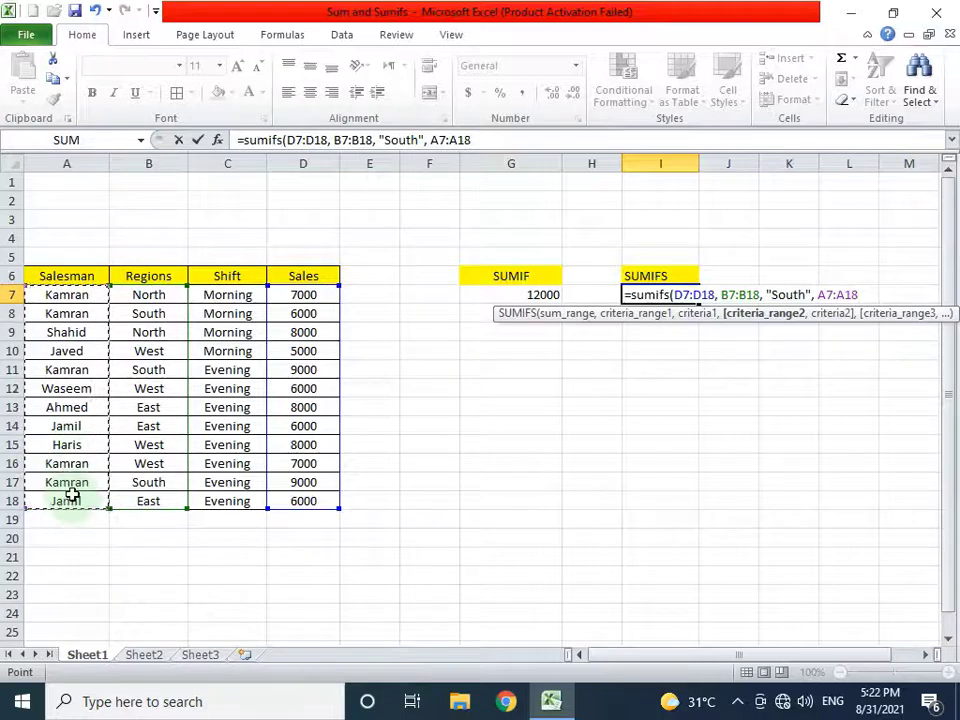
type("\"")
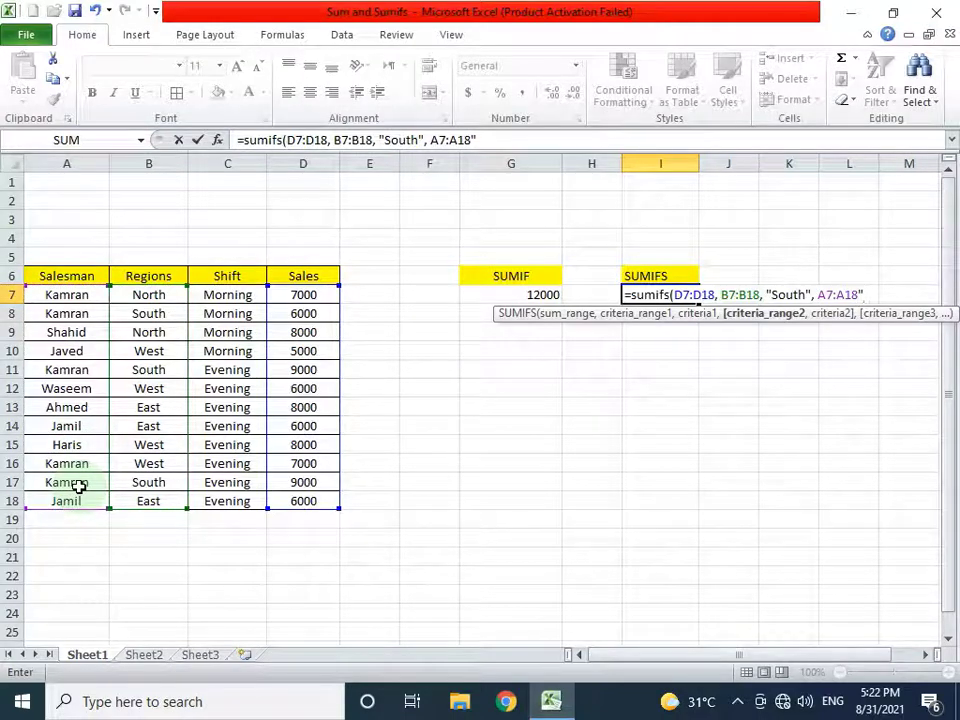
key("BackSpace")
type(",")
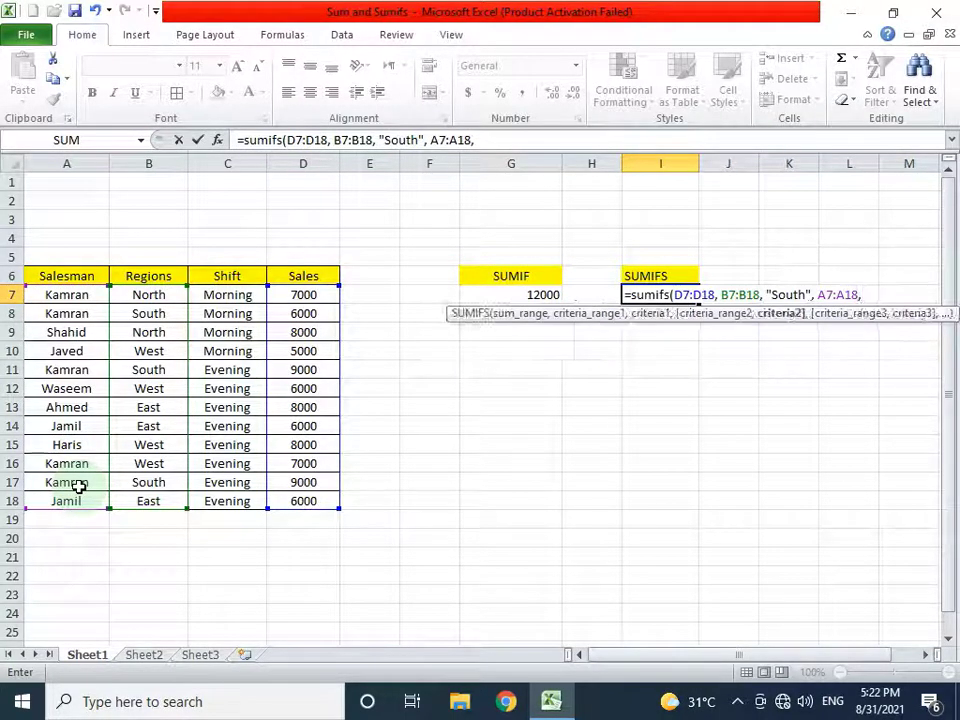
type(" \"Kamran")
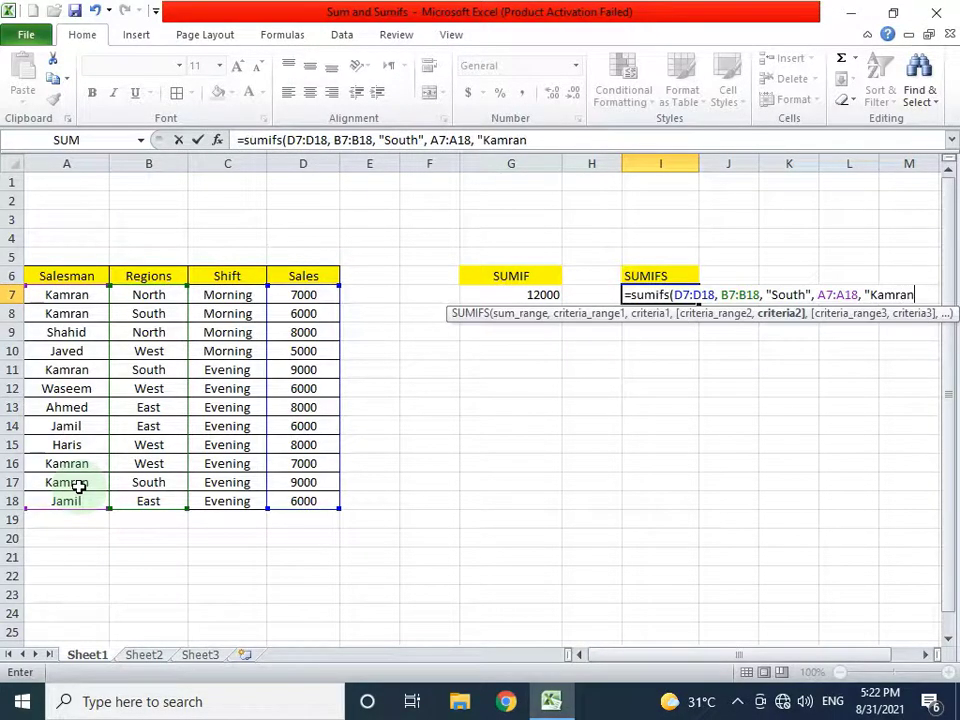
type("\")")
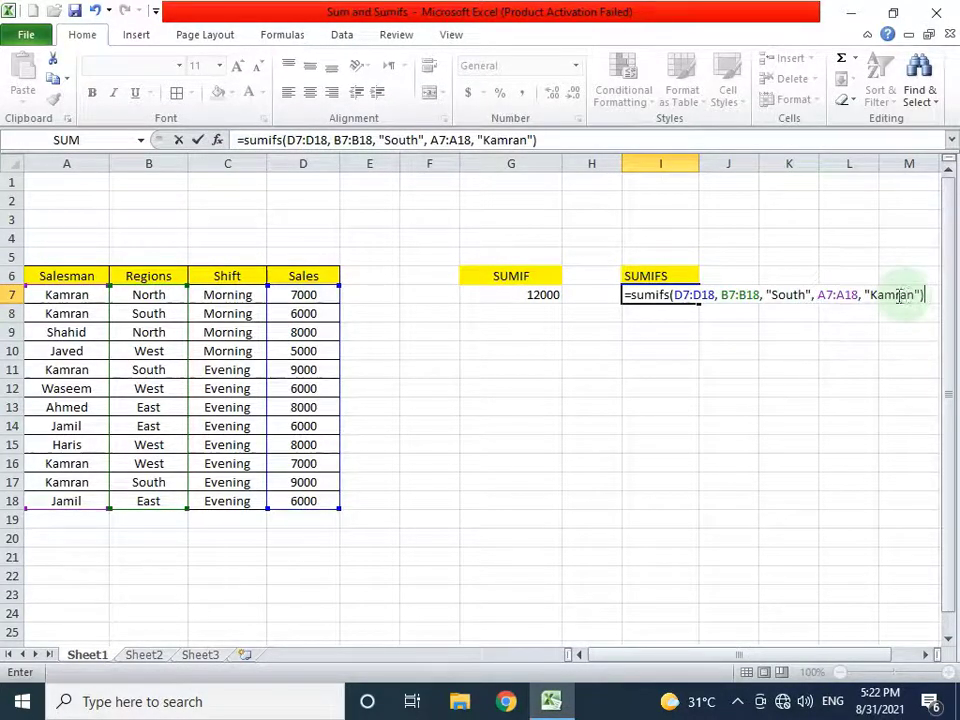
key("Return")
key("Up")
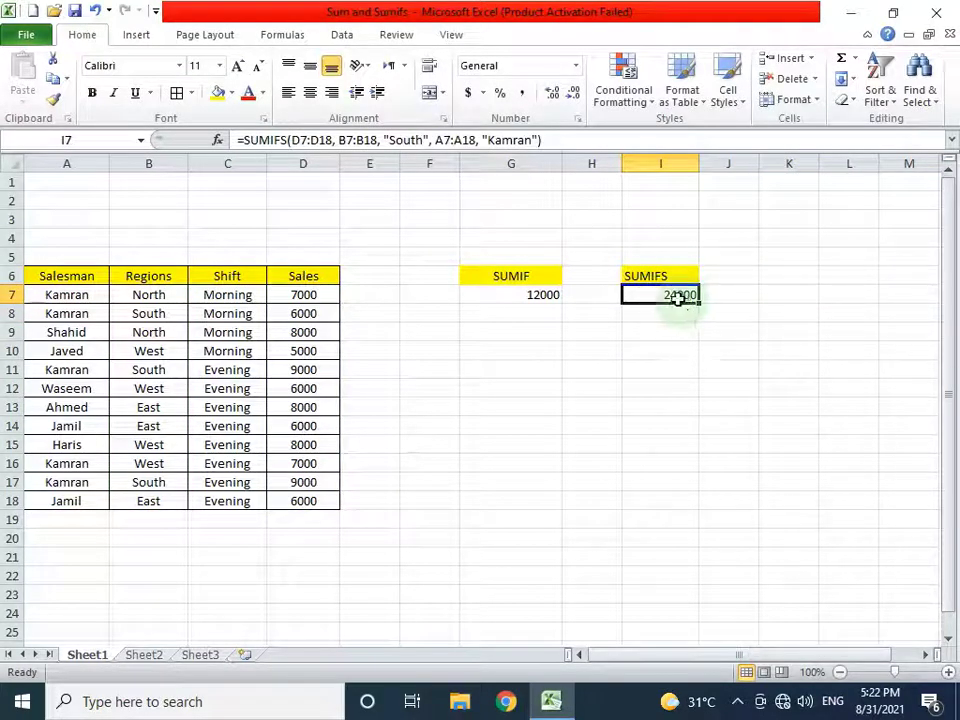
Centre the contents of G6:I7 horizontally.
left_click_drag(536, 275, 669, 295)
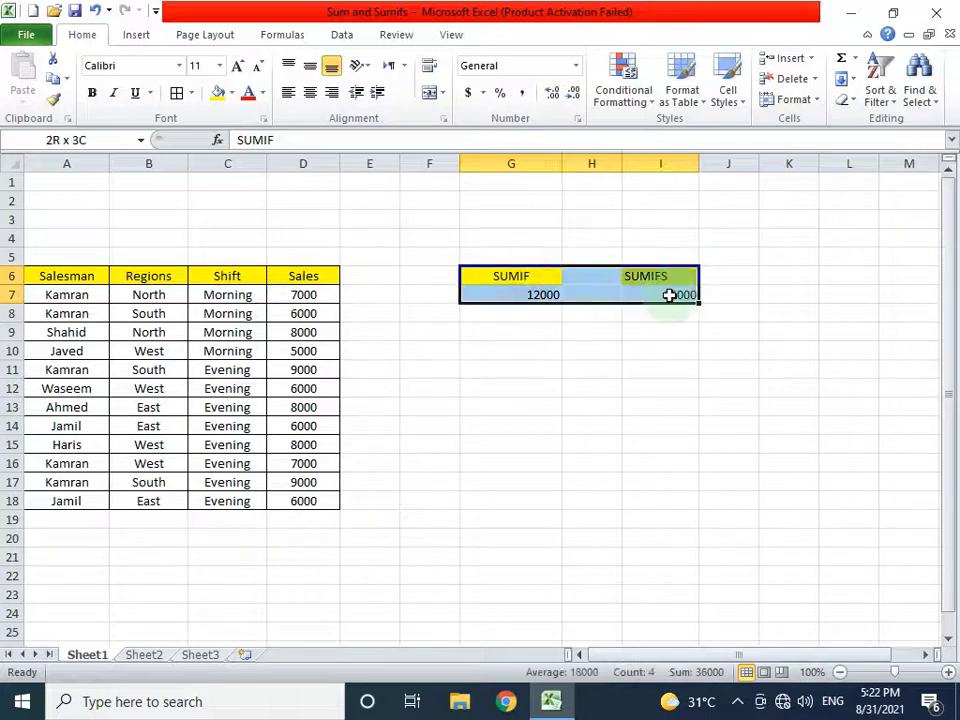
left_click(310, 92)
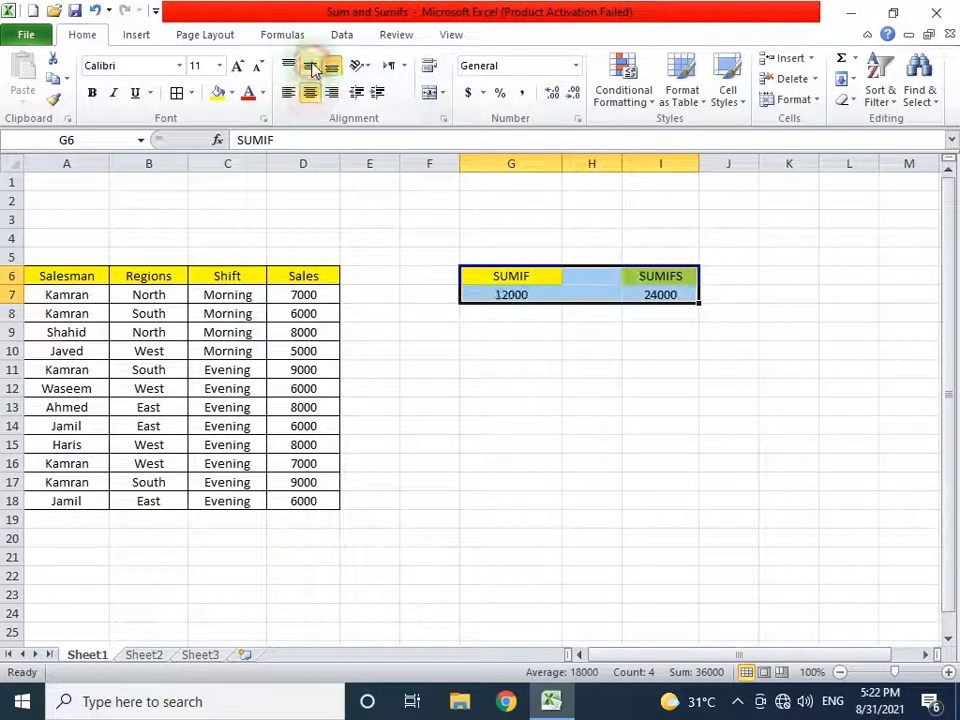
left_click(684, 404)
Check rows 8, 11 and 17 against the SUMIFS formula in I7, including the shift in row 11.
left_click(658, 298)
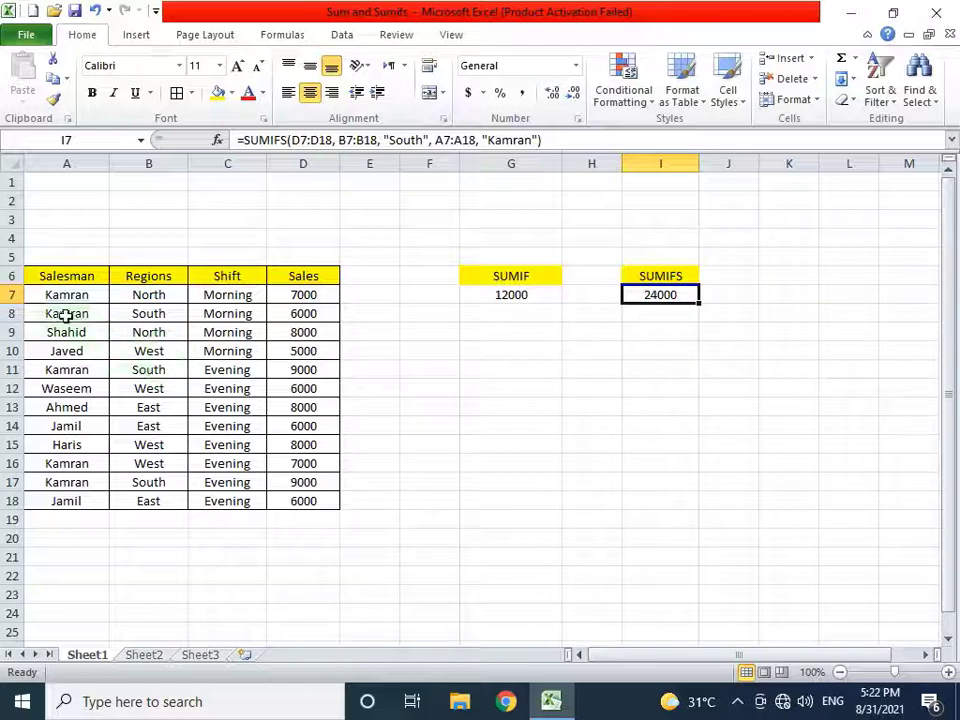
left_click_drag(64, 313, 320, 314)
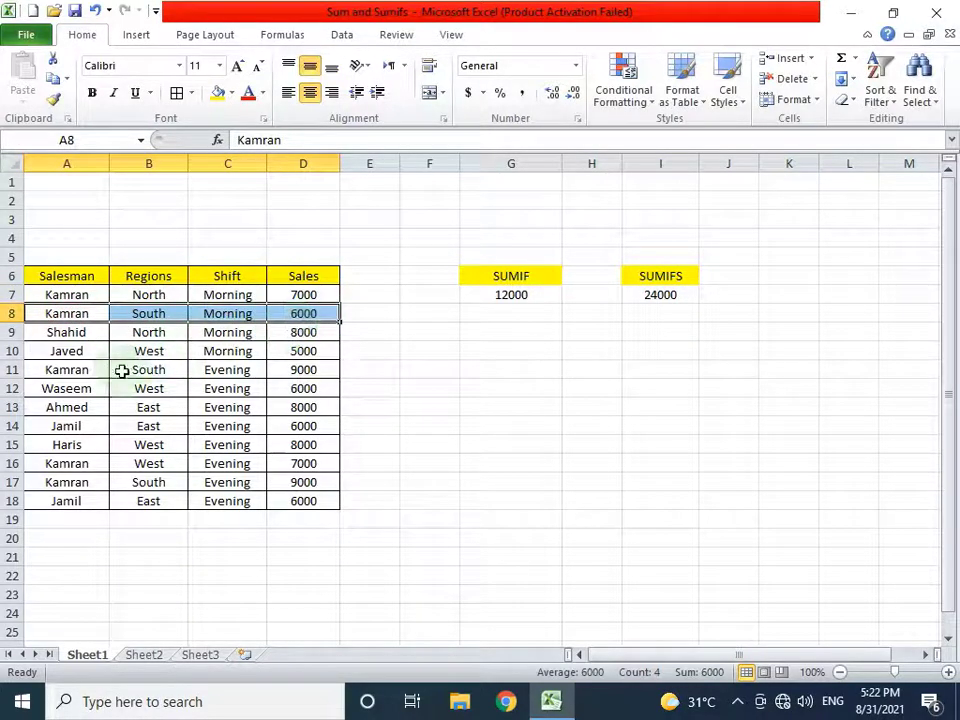
left_click_drag(77, 371, 321, 370)
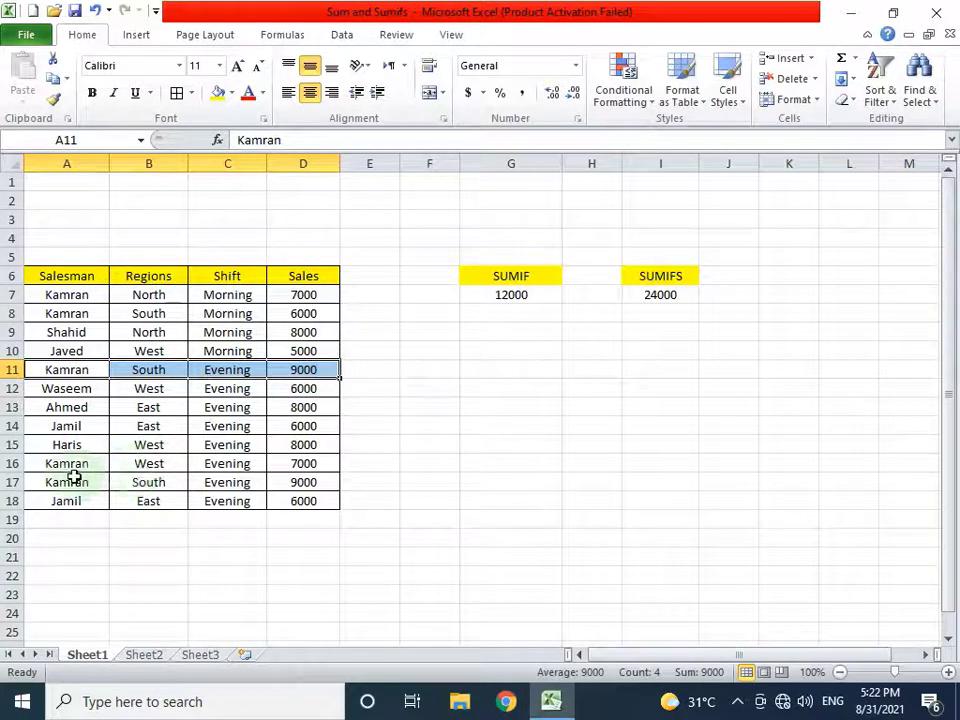
left_click_drag(82, 481, 313, 483)
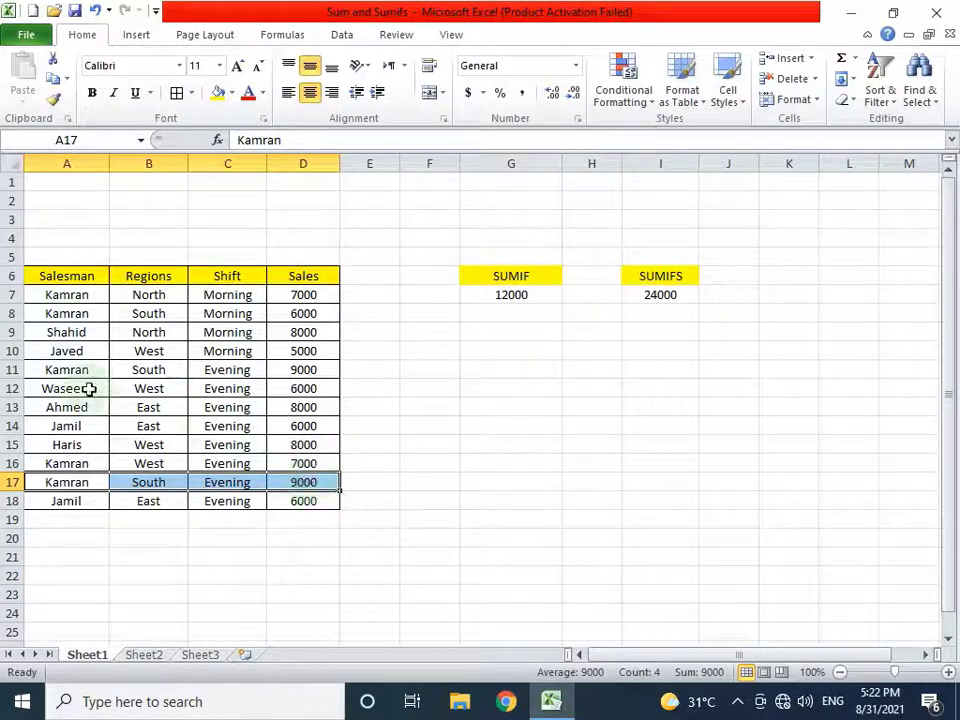
left_click_drag(47, 388, 222, 370)
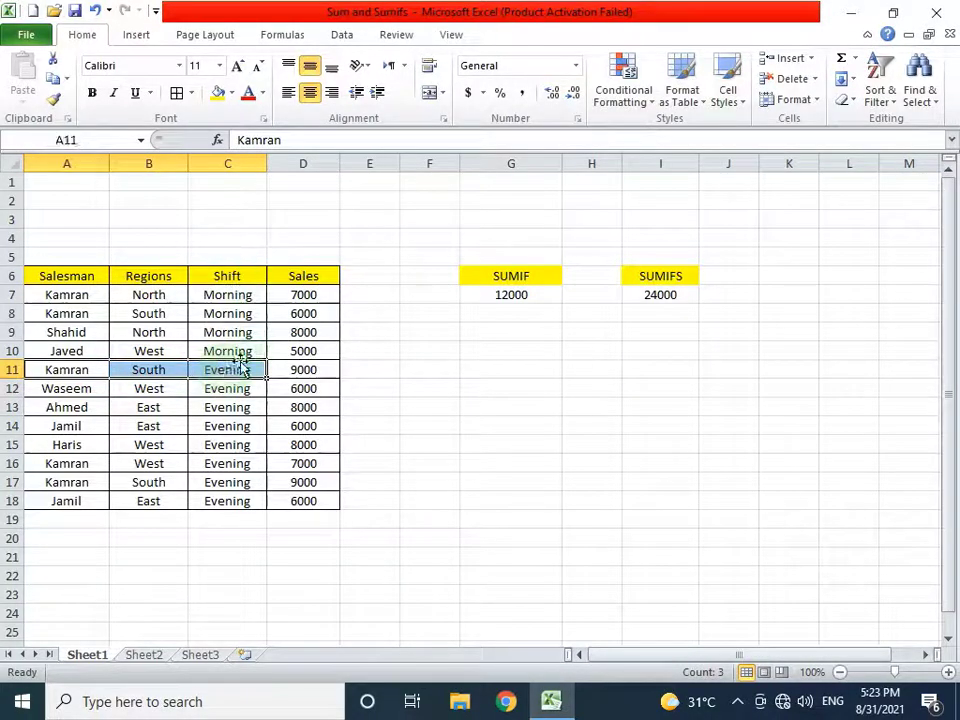
Clear I7 and start a new SUMIFS formula there with D7:D18 as the sum range.
left_click(678, 303)
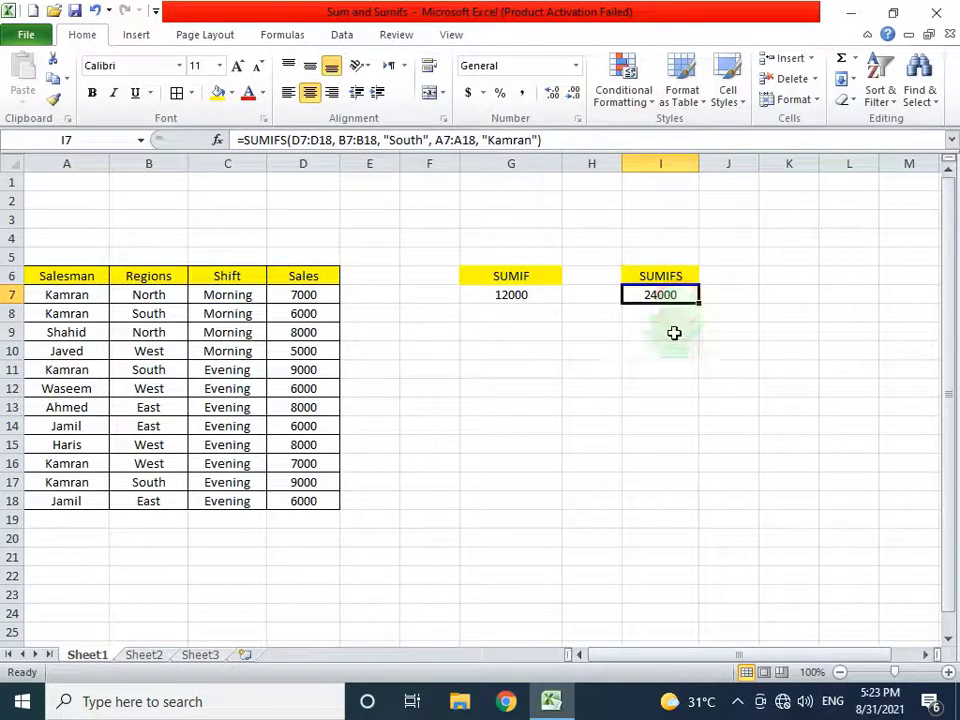
key("Delete")
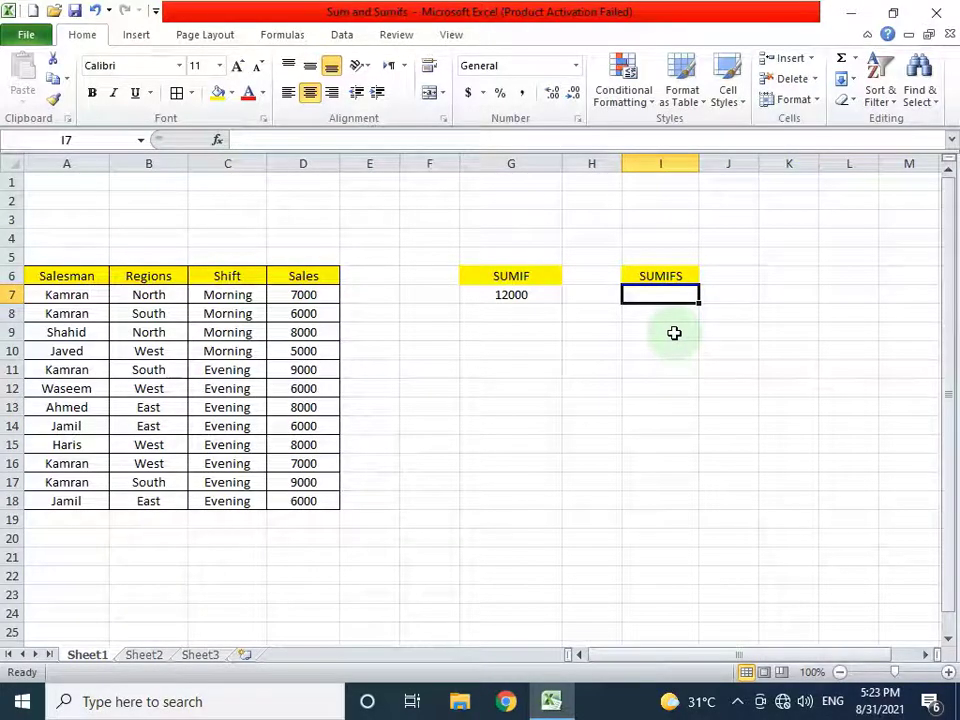
type("=")
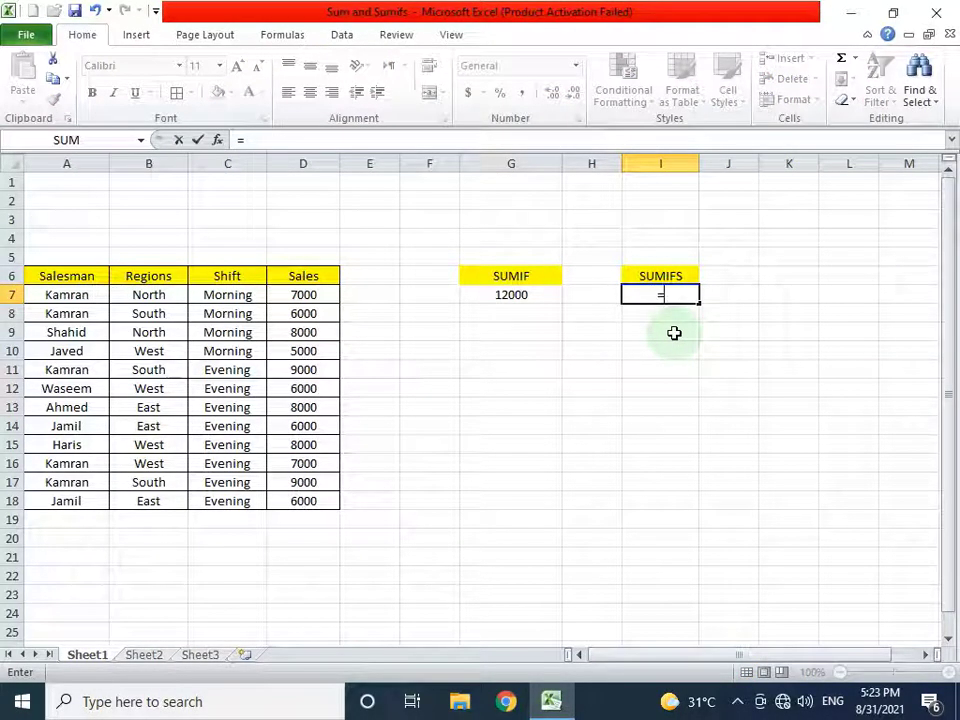
type("sumif(")
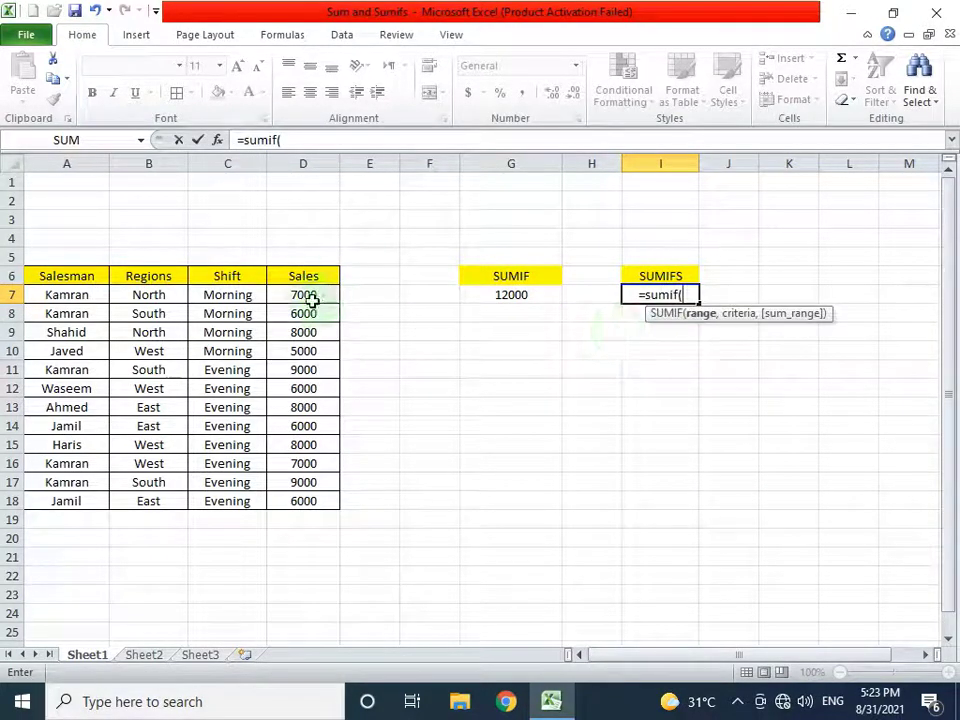
left_click_drag(311, 296, 323, 500)
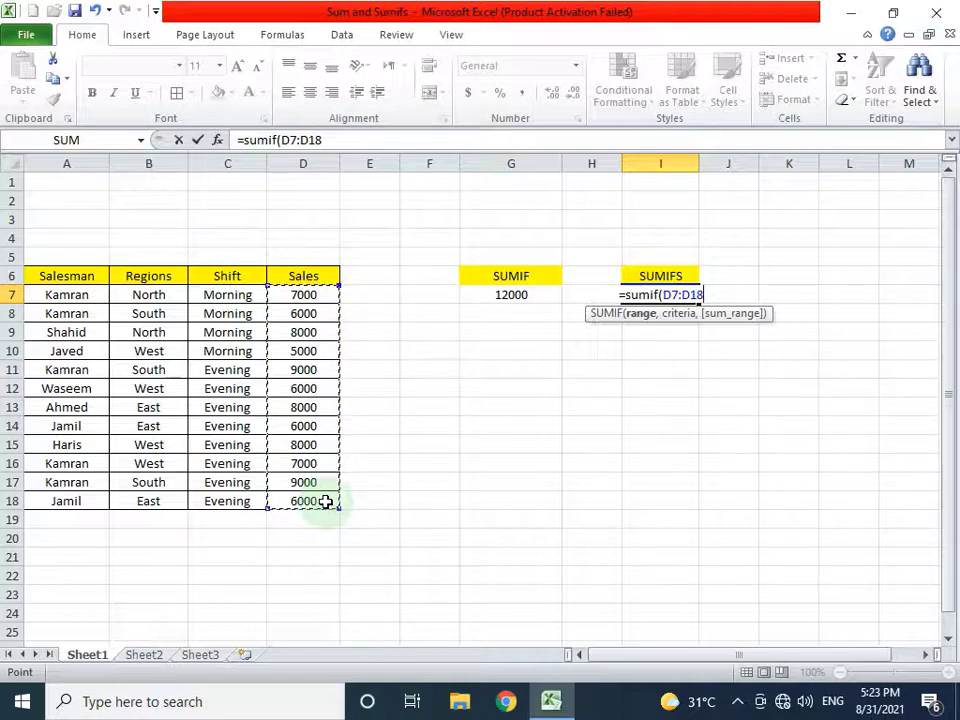
type(",")
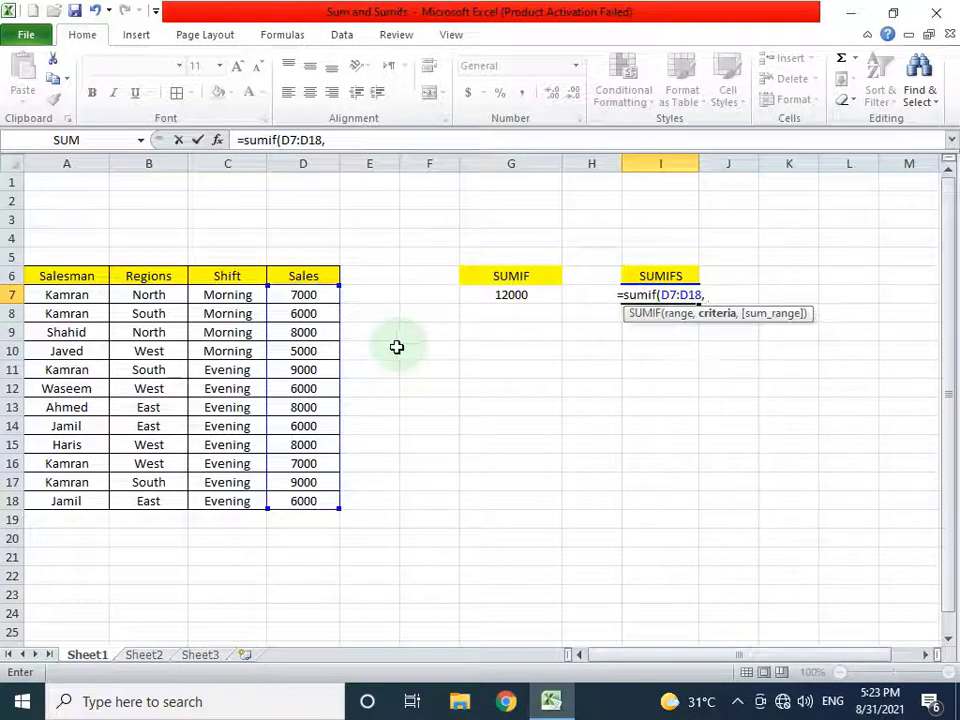
left_click(659, 294)
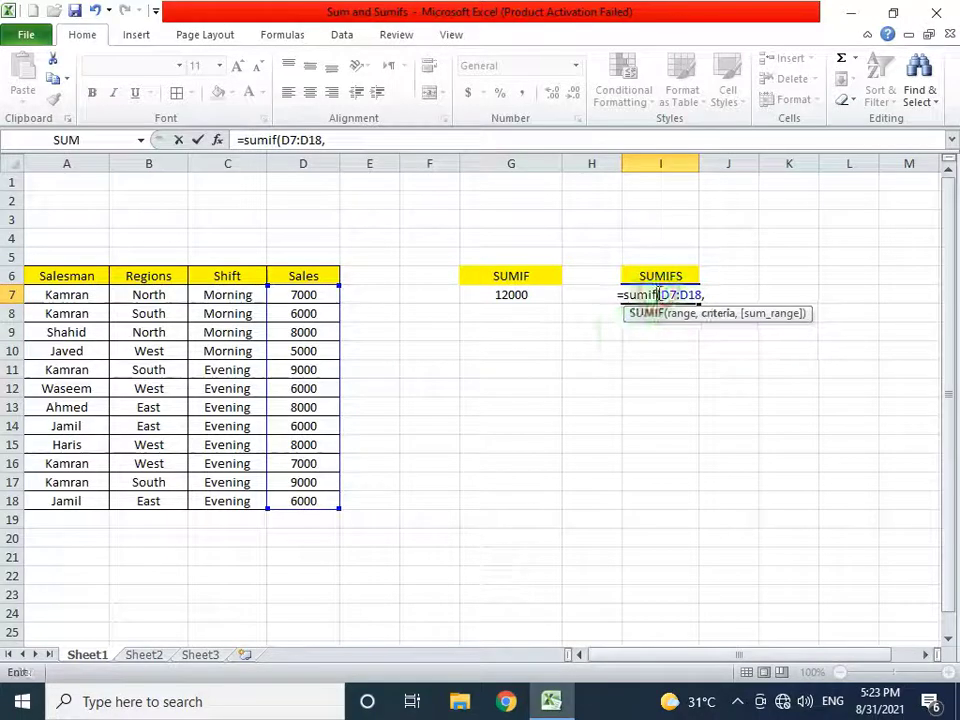
type("s")
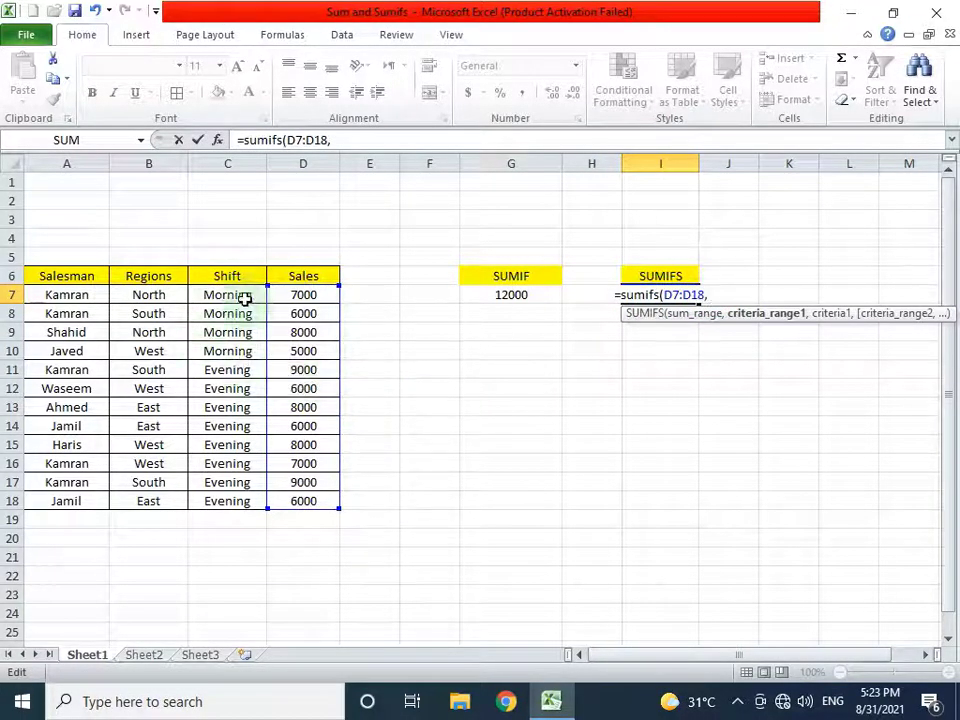
Add the shift range C7:C18 with the criterion "Evening" as the first condition in I7's SUMIFS formula.
left_click_drag(246, 300, 249, 505)
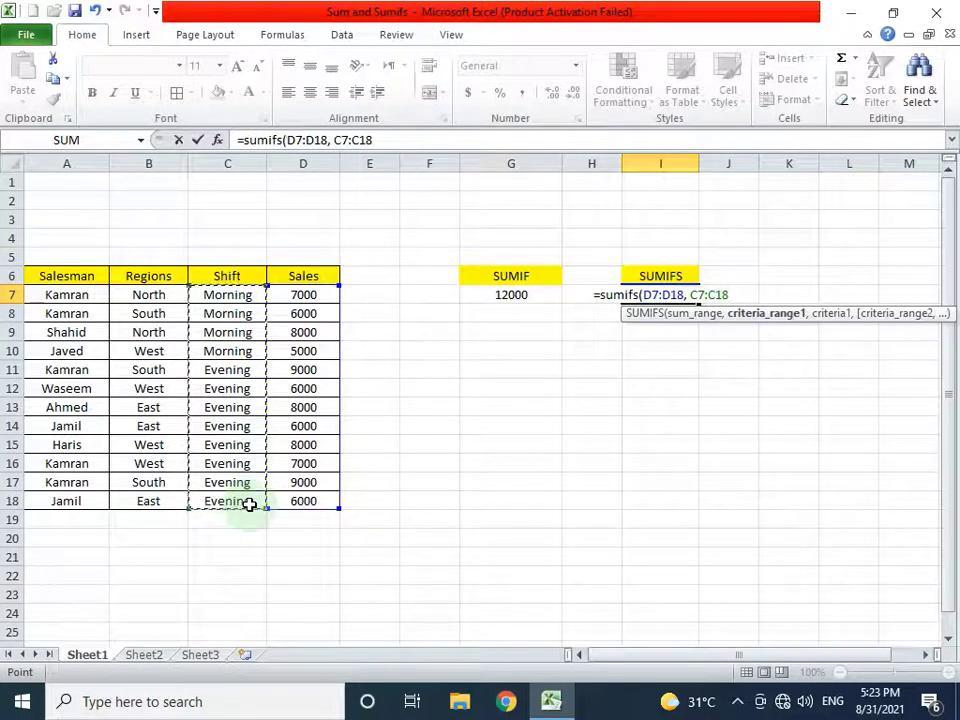
type(", \"Ev")
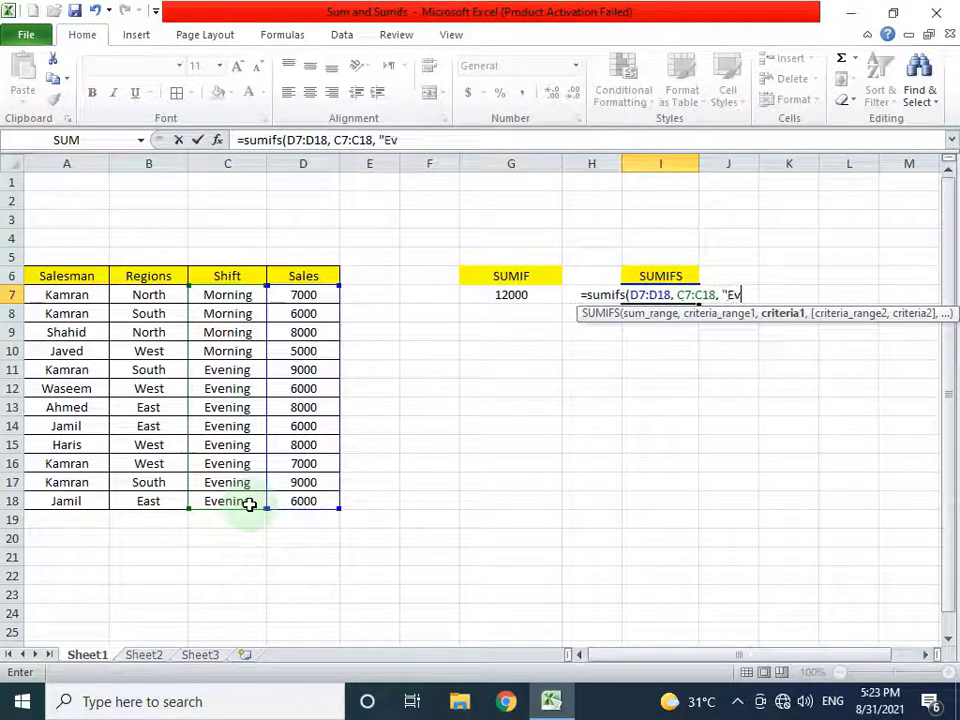
type("ening\",")
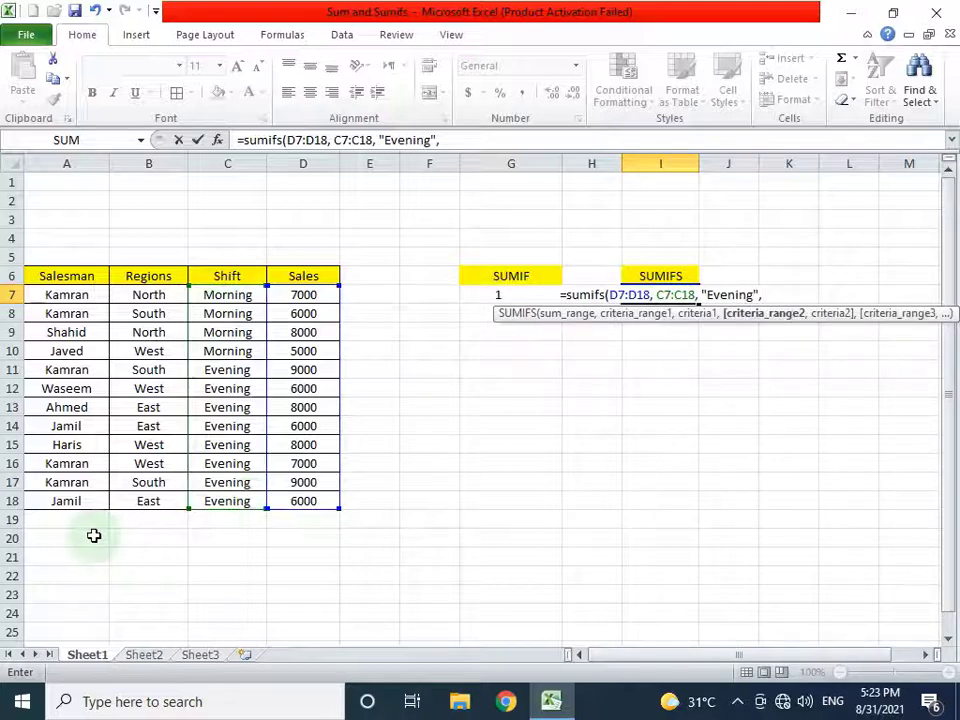
Add the region range B7:B17 with the criterion "South" as the second condition in I7's SUMIFS formula.
left_click_drag(155, 298, 133, 484)
type(", \"Spo")
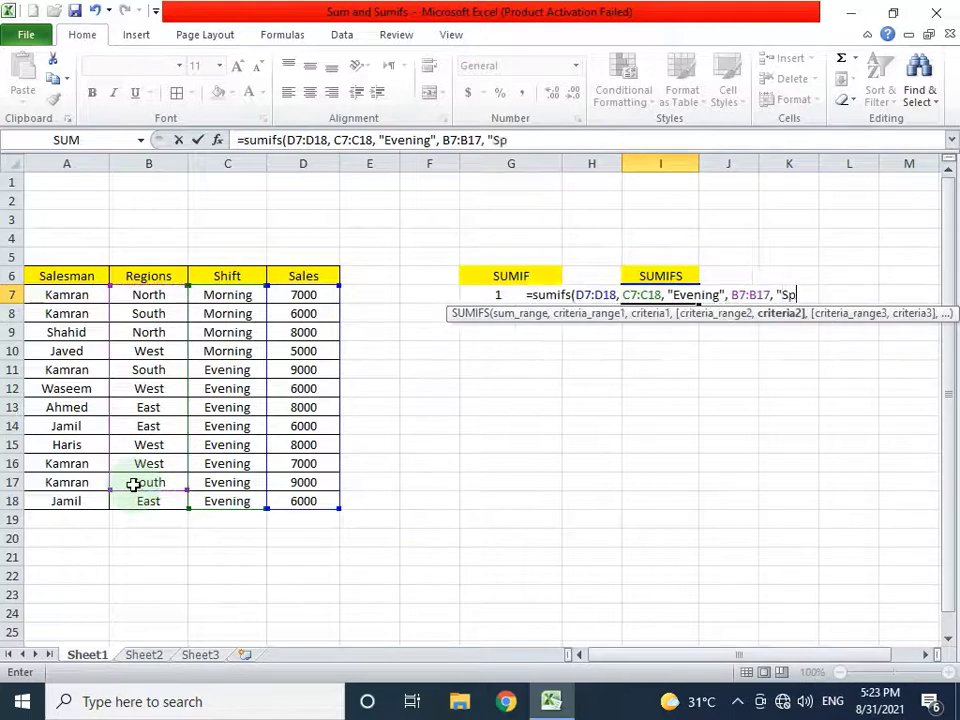
key("BackSpace")
key("BackSpace")
type("outh\",")
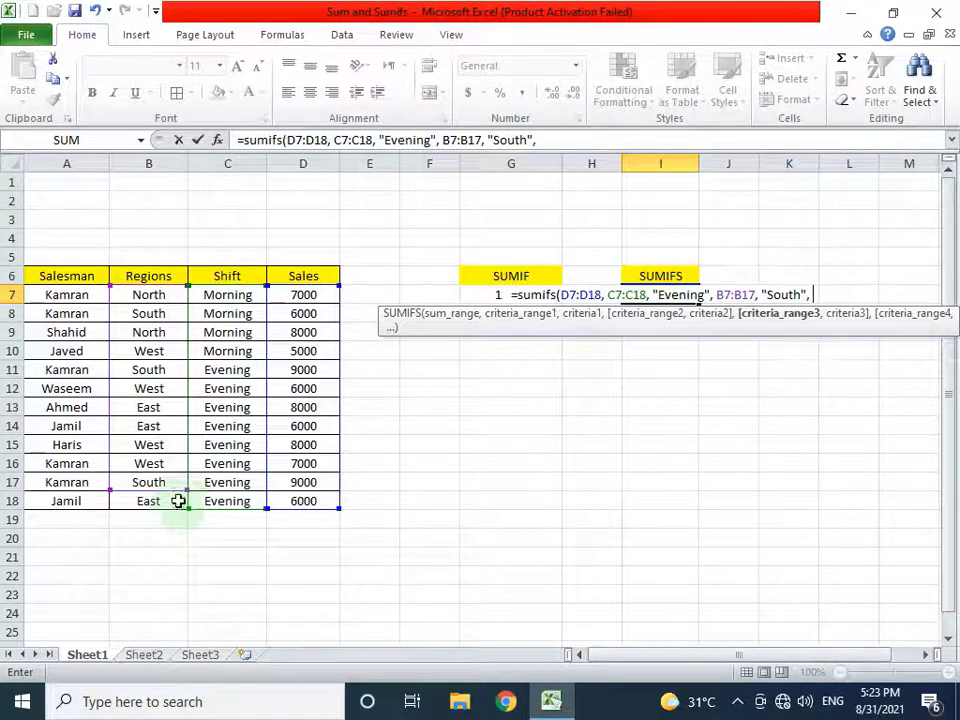
Correct the region range in I7's SUMIFS formula to B7:B18 and return to the end of the formula.
left_click(747, 293)
type("8")
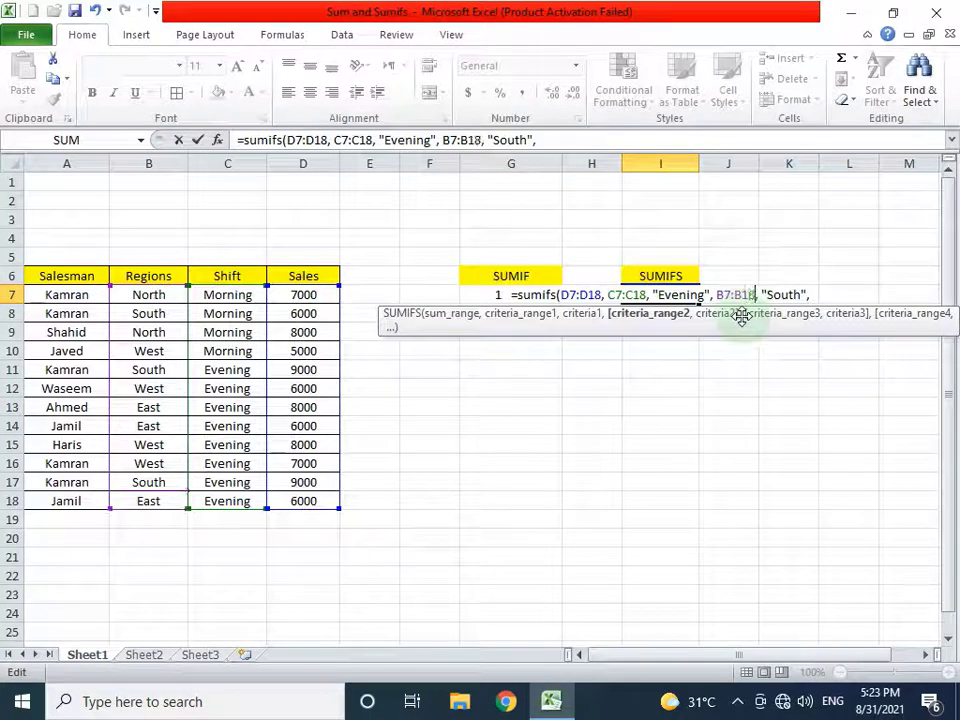
left_click(815, 292)
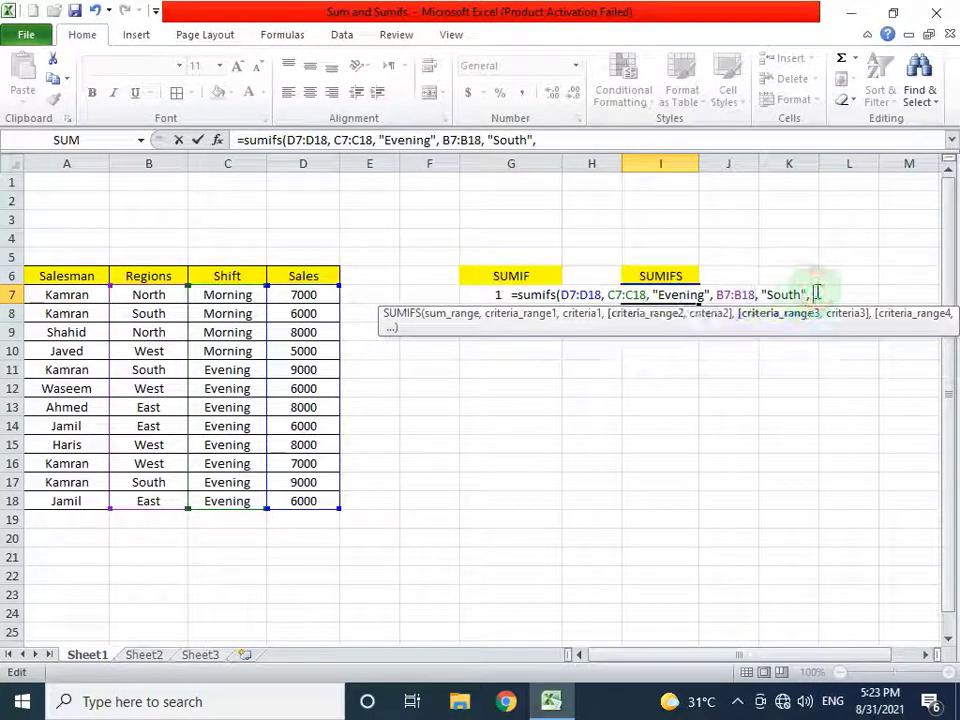
Complete I7's SUMIFS formula with salesman range A7:A18 and the salesman named in A11 as third condition, then check rows 11 and 17.
left_click_drag(80, 295, 86, 483)
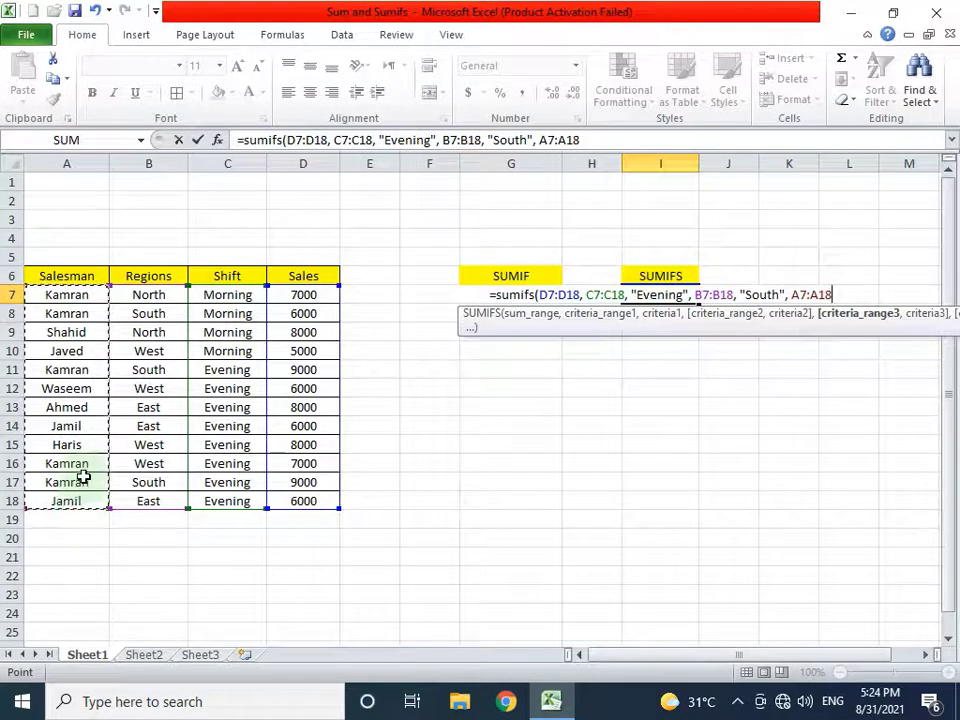
type(", \"Kamran\")")
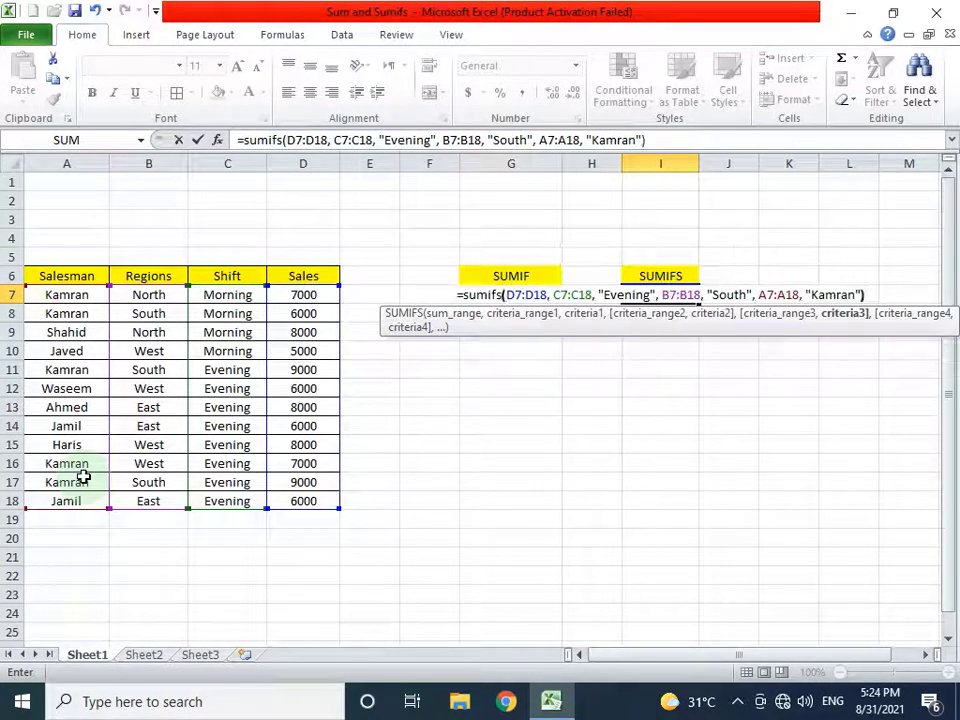
key("Return")
key("Up")
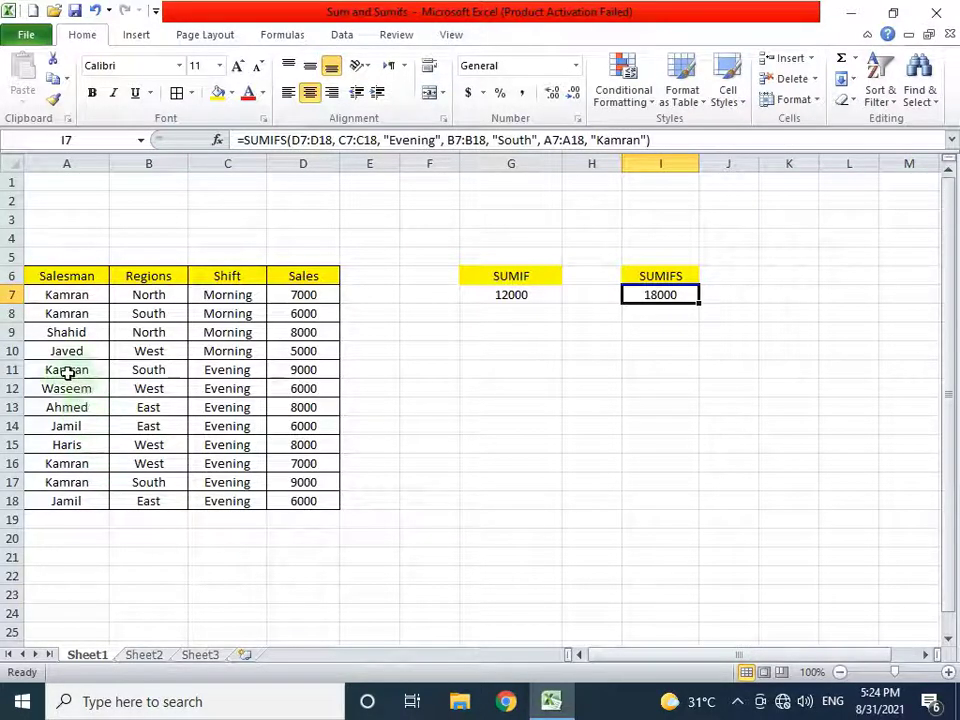
left_click_drag(67, 370, 300, 369)
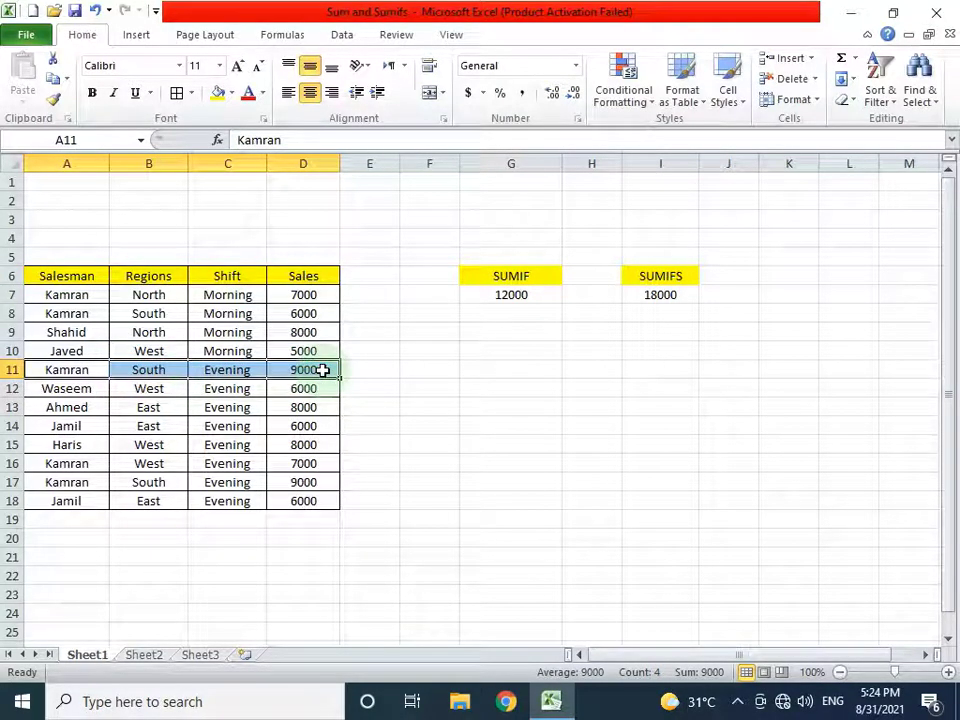
left_click_drag(65, 482, 315, 479)
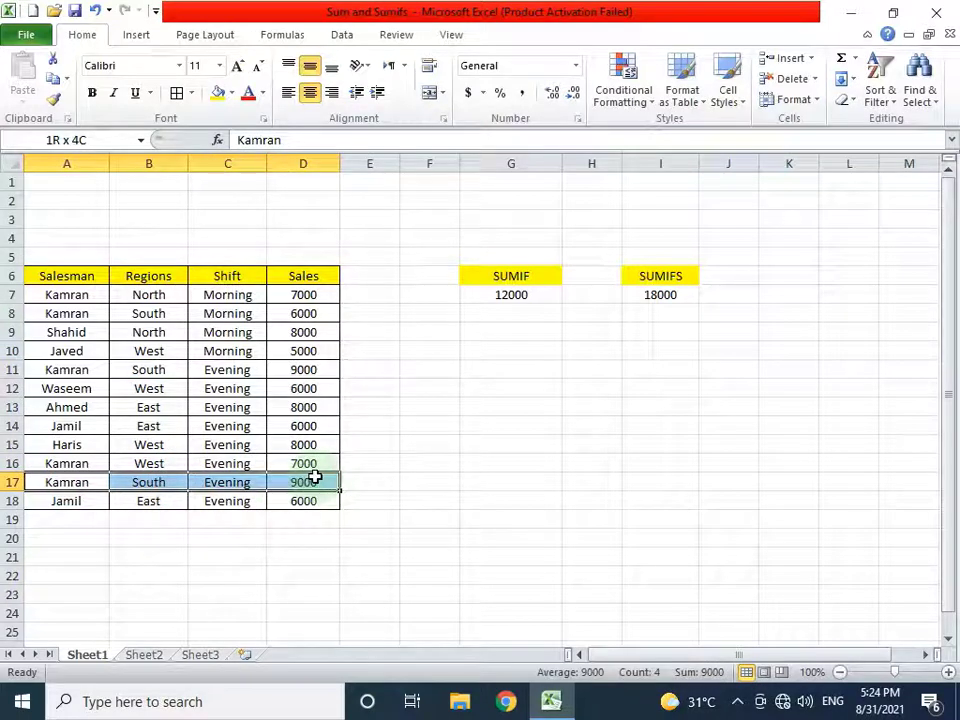
Change the salesman criterion in I7's SUMIFS formula to the salesman named in A18.
left_click(641, 294)
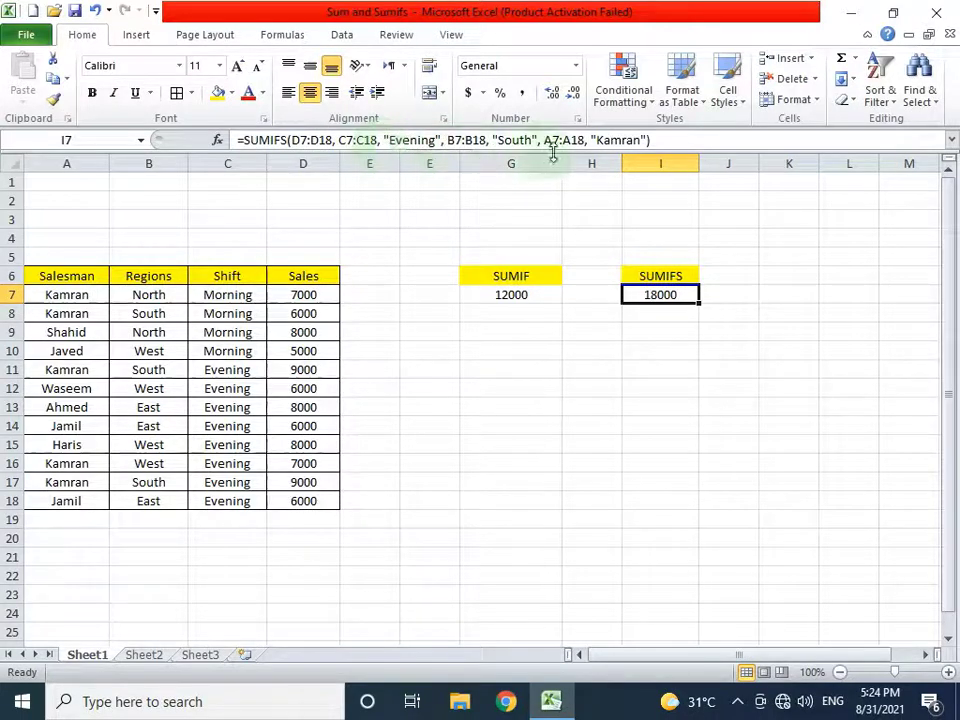
left_click_drag(592, 141, 648, 141)
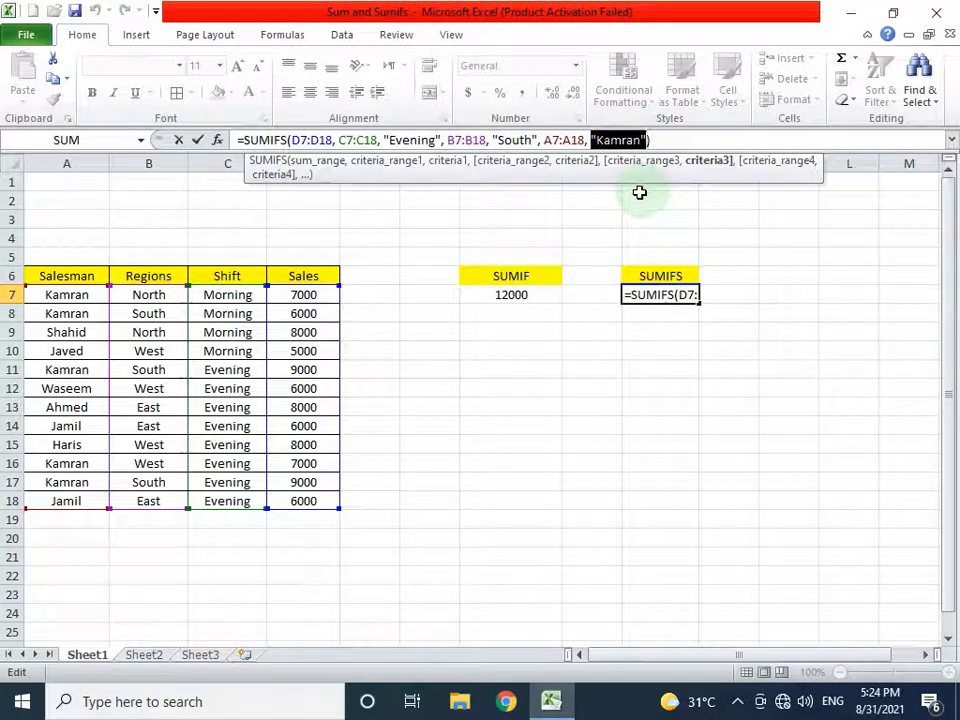
key("Right")
key("Left")
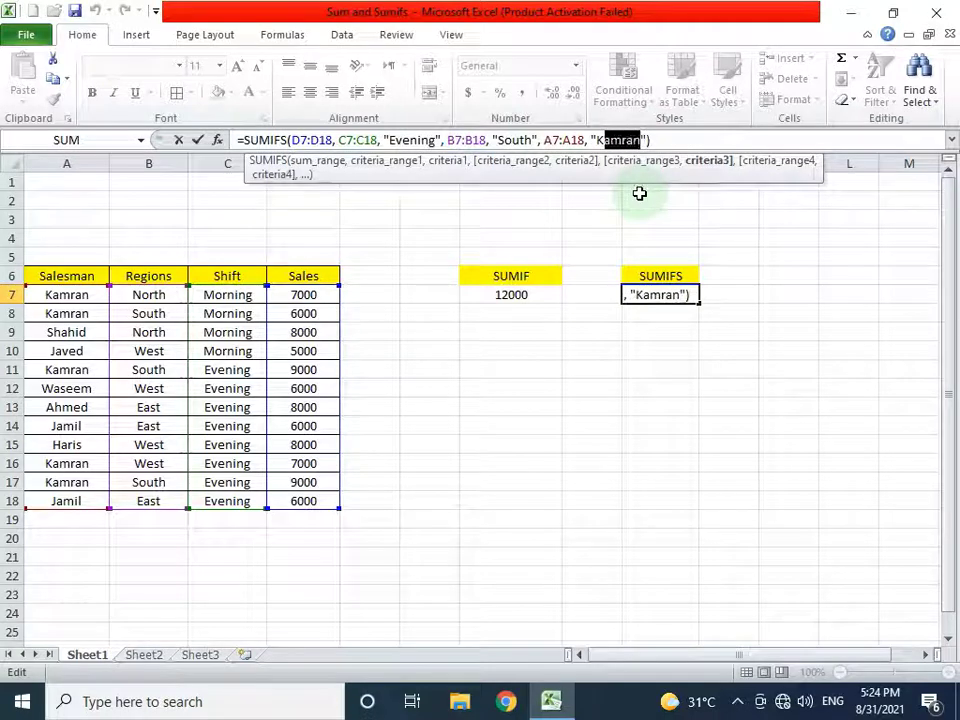
key("shift+Left")
type("J")
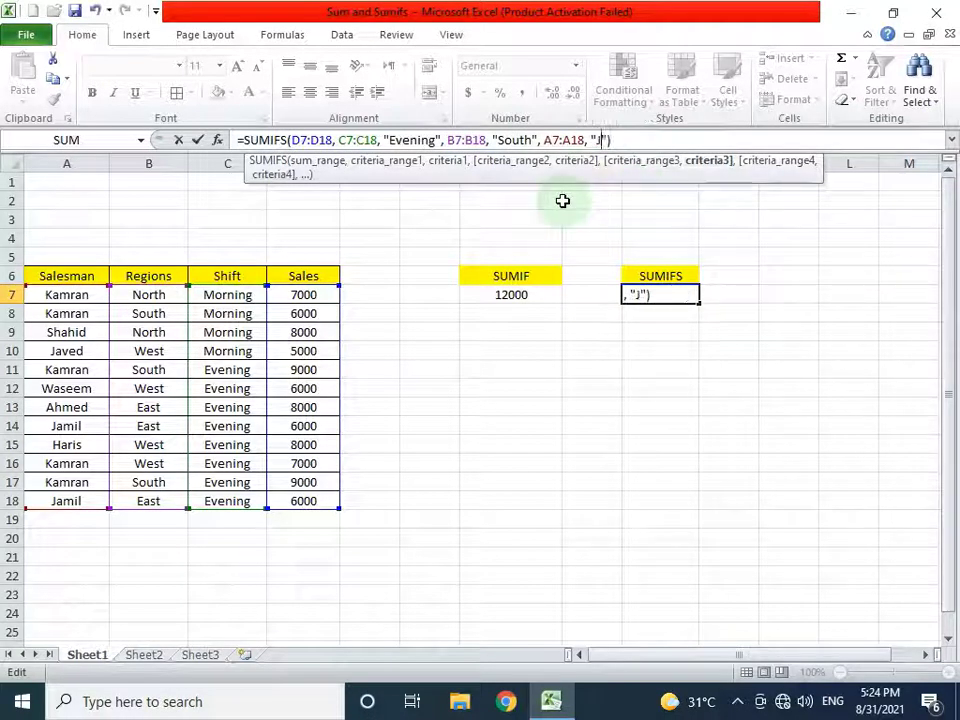
type("amil")
key("Return")
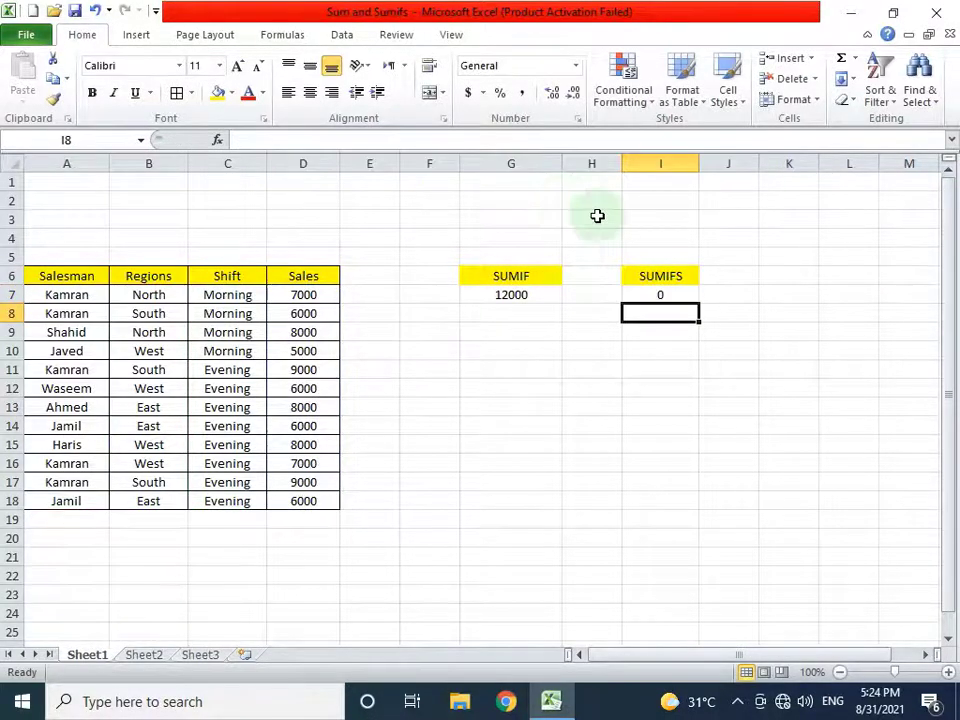
Check the salesman and region in row 18 and the salesman in A14 against I7's SUMIFS formula.
left_click(652, 295)
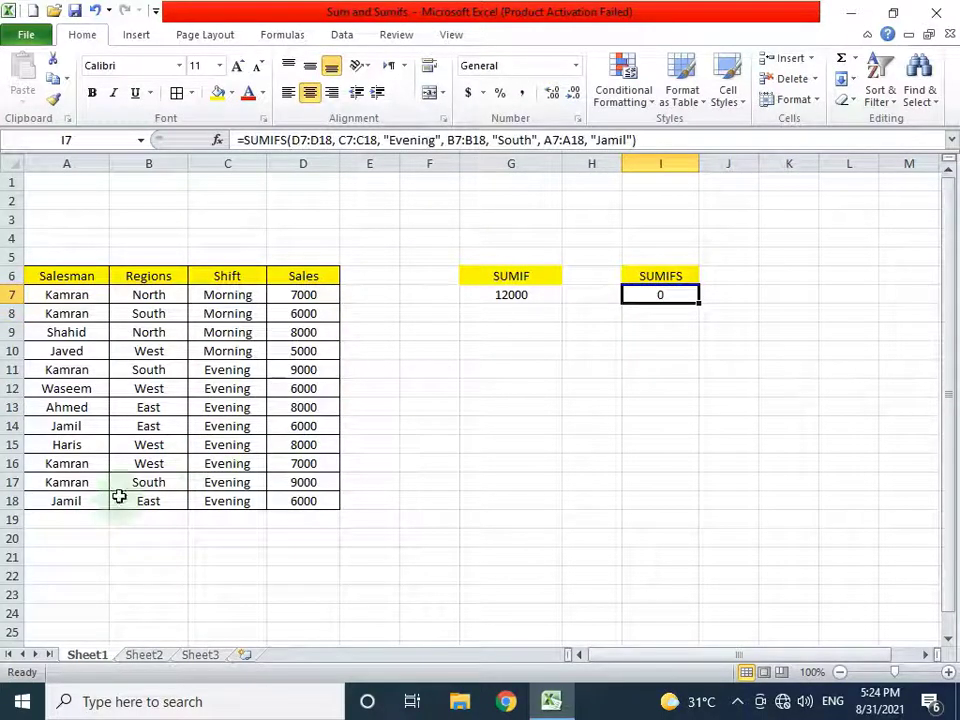
left_click_drag(73, 501, 163, 504)
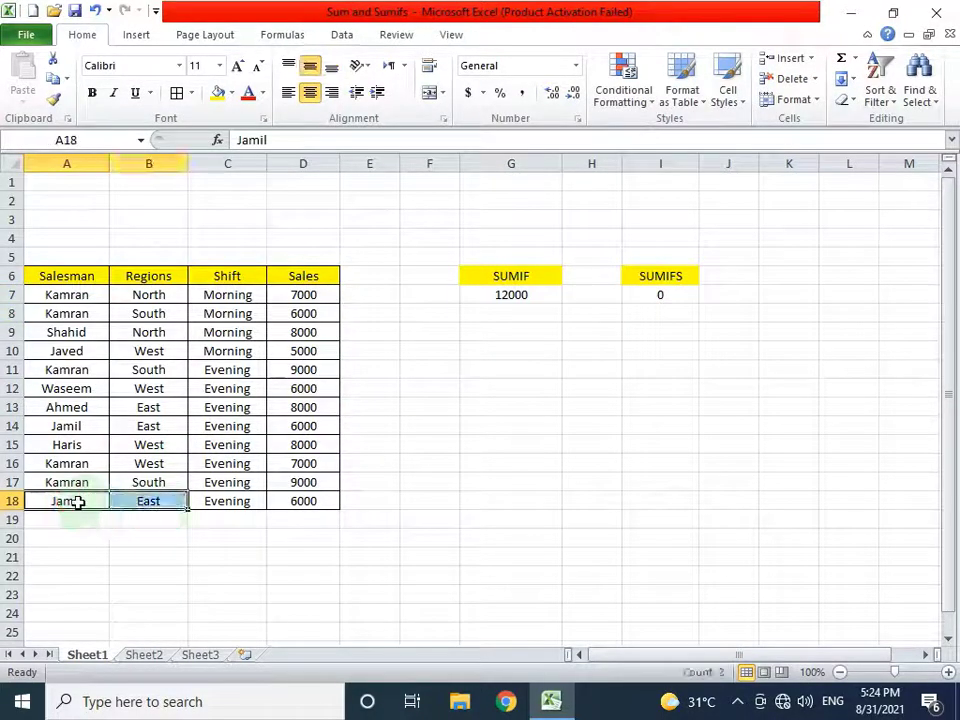
left_click(75, 501)
left_click(133, 502)
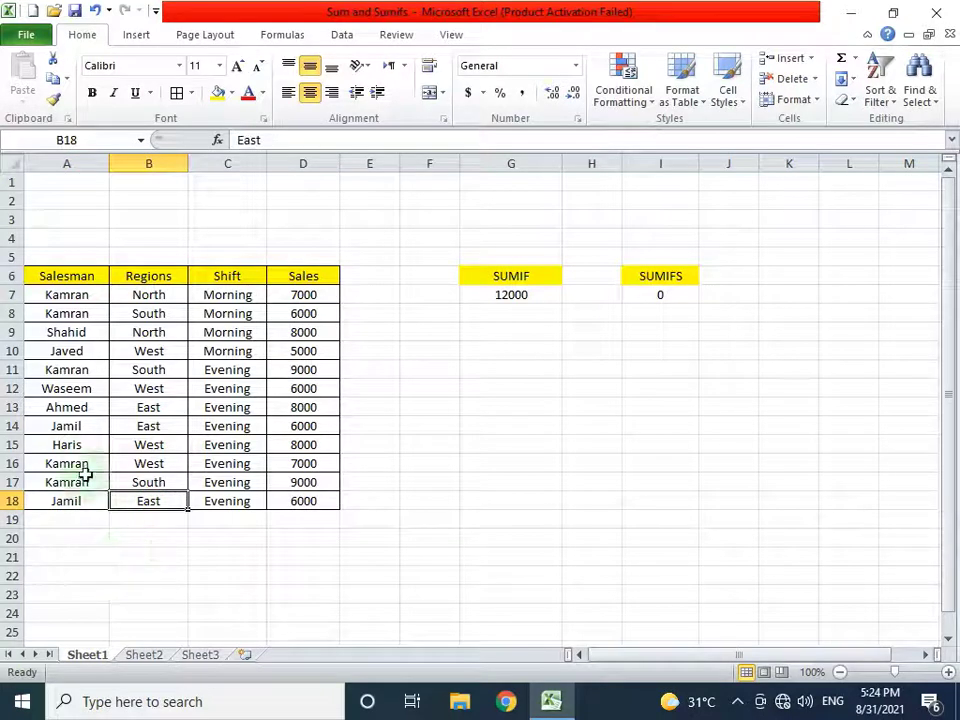
left_click(77, 427)
Change the region in B14 to South.
left_click(141, 429)
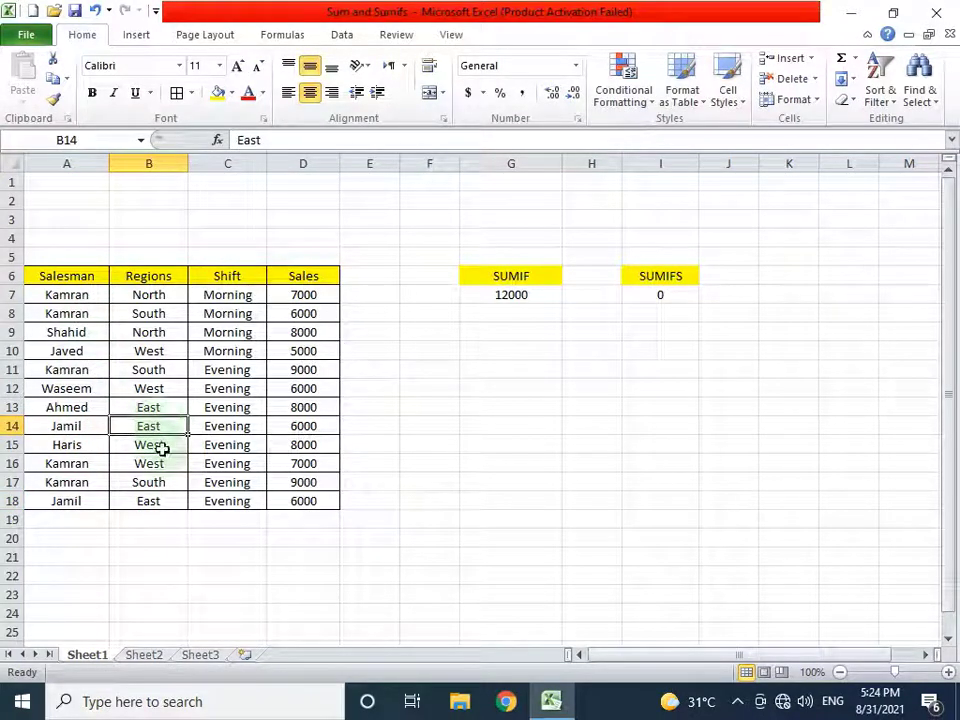
type("SAo")
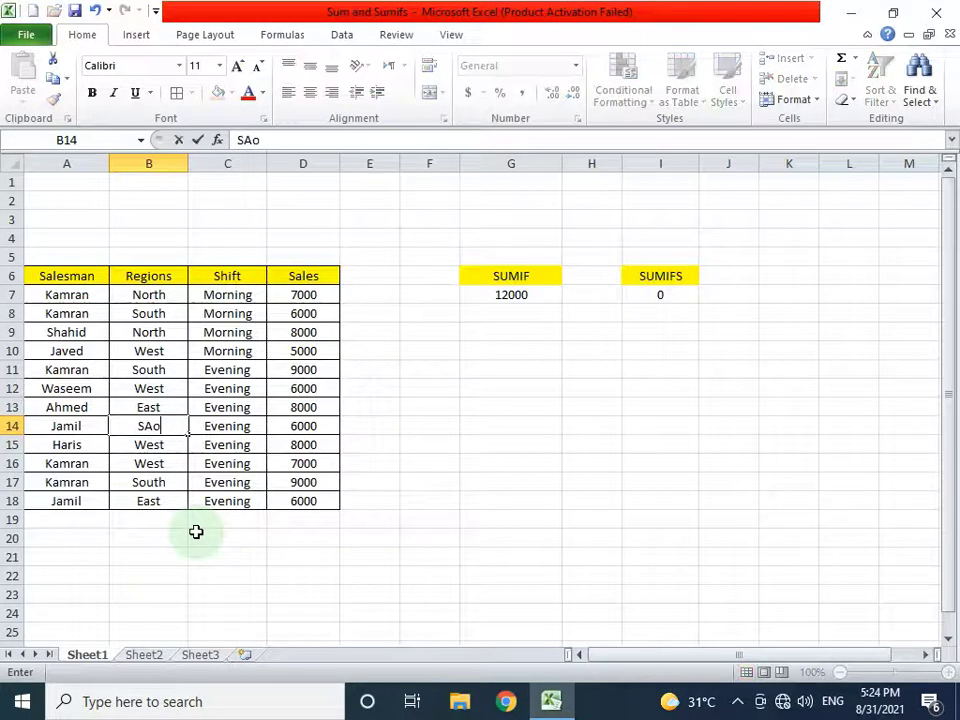
key("BackSpace")
key("BackSpace")
key("BackSpace")
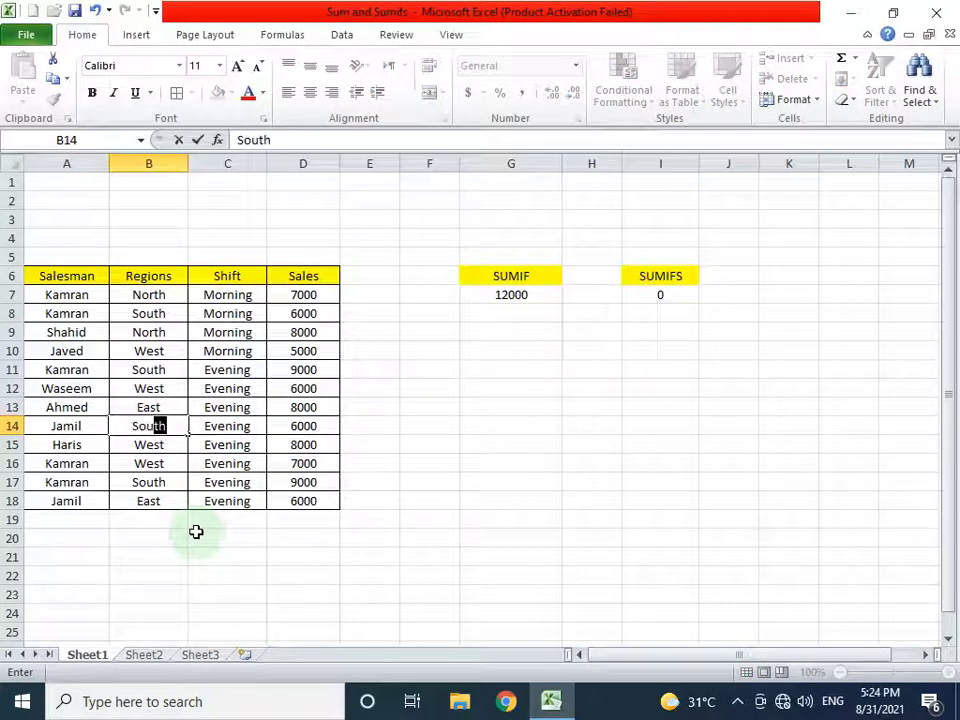
type("South")
key("Return")
Compare row 14's salesman, region, shift and sales with the SUMIFS formula in I7.
key("Up")
key("Left")
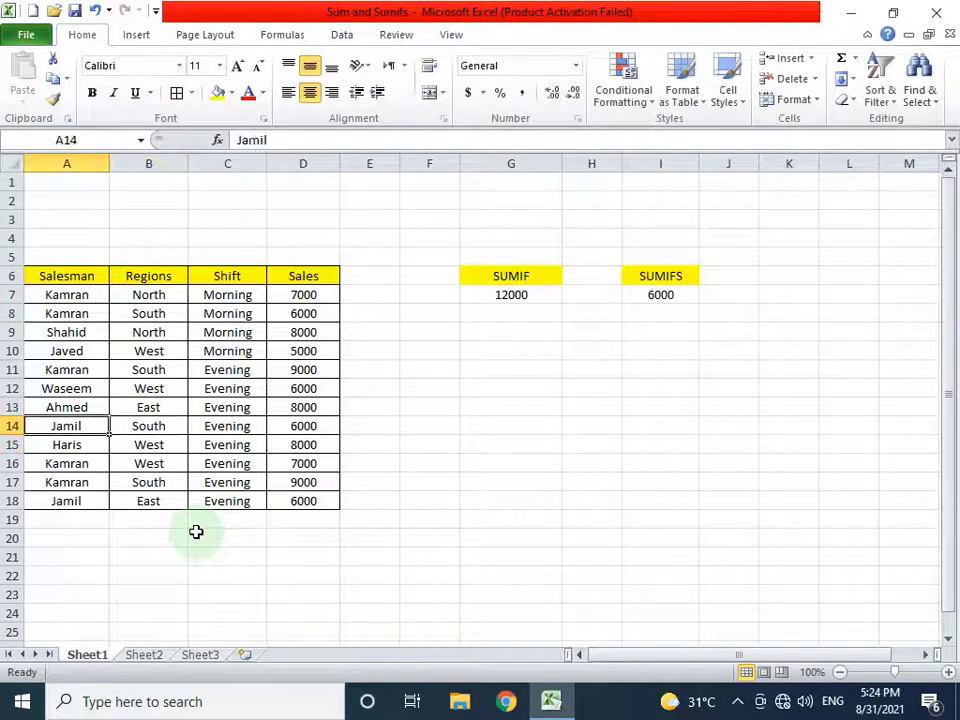
key("Right")
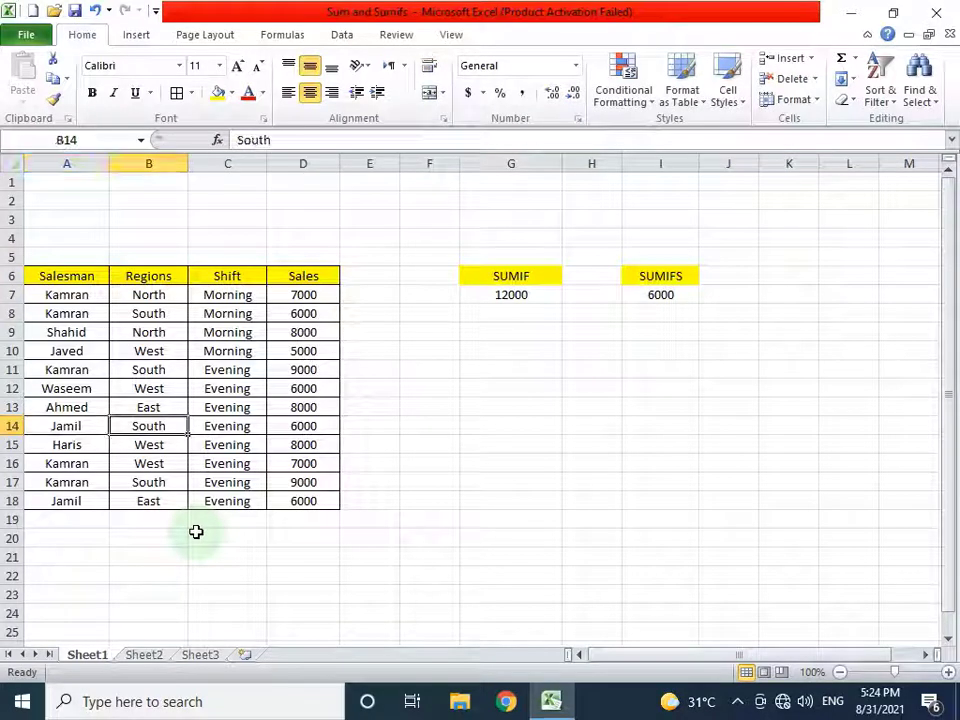
key("Right")
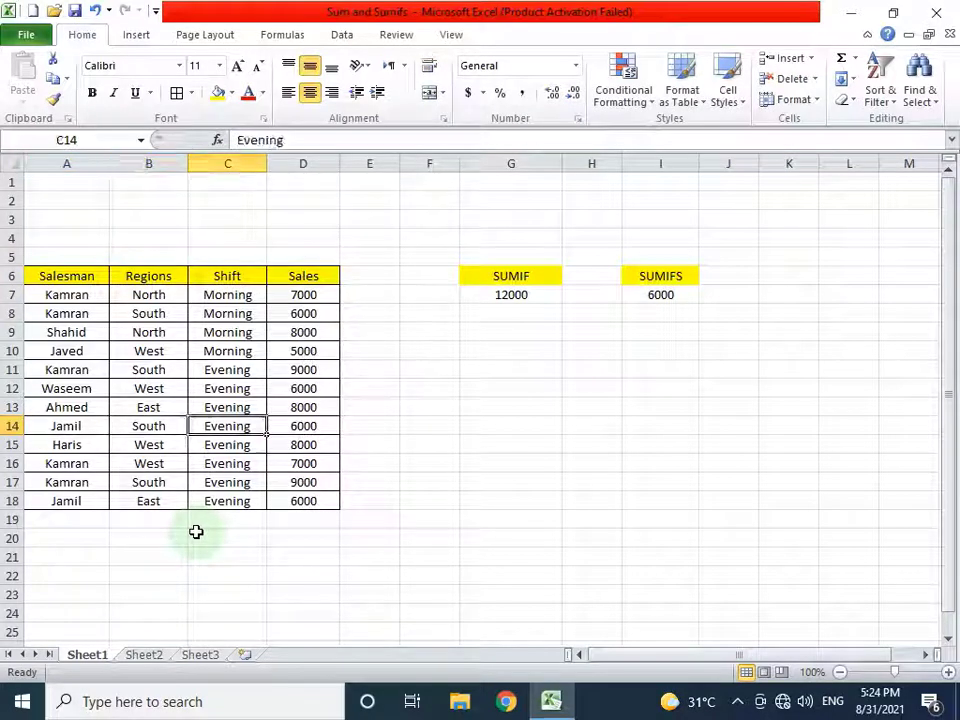
key("Right")
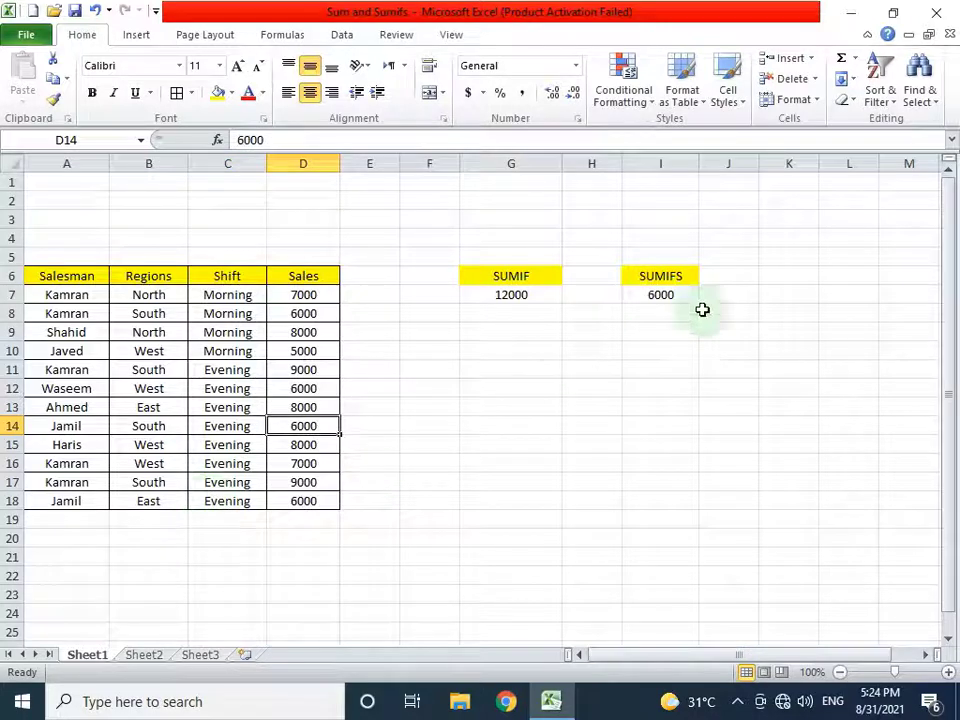
left_click(667, 297)
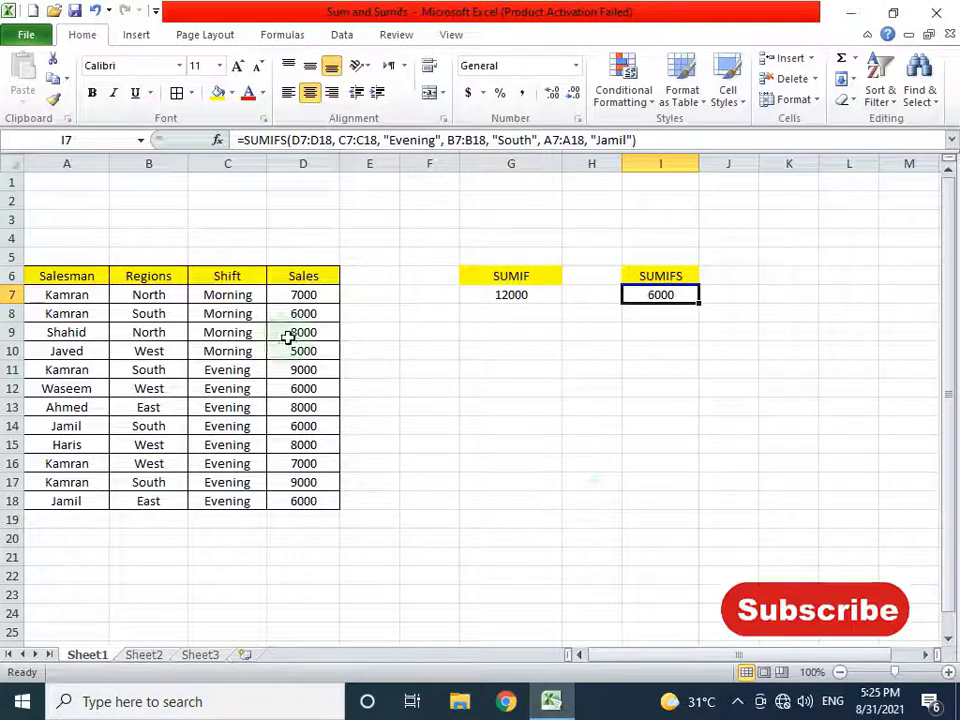
Review the salesman, region and shift in row 8 as a combination of criteria.
left_click(78, 310)
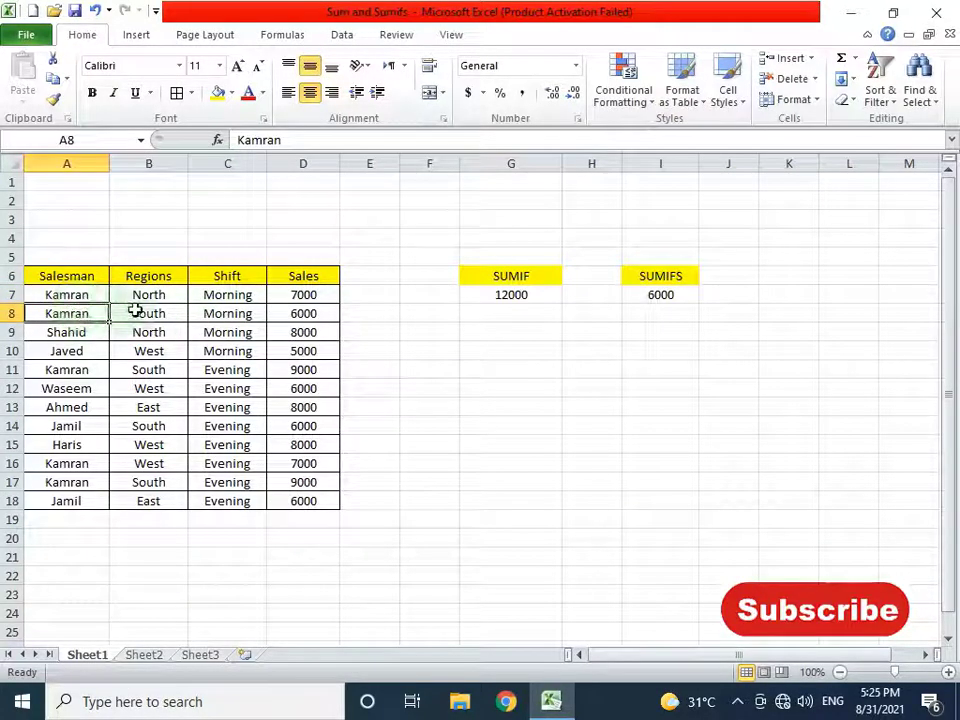
left_click(135, 312)
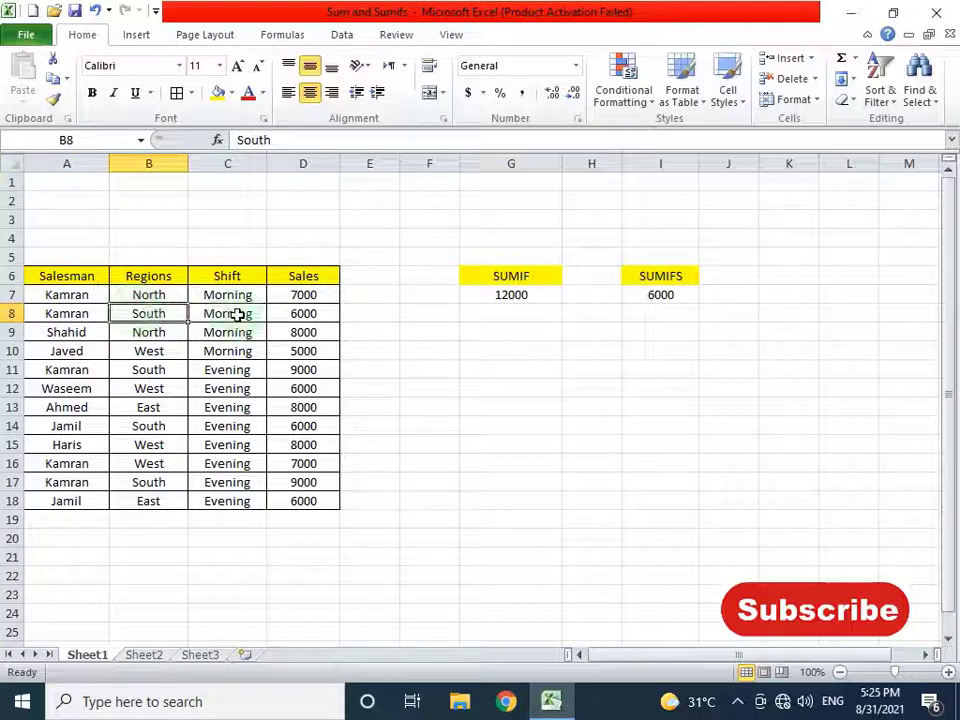
left_click(236, 314)
left_click(96, 313)
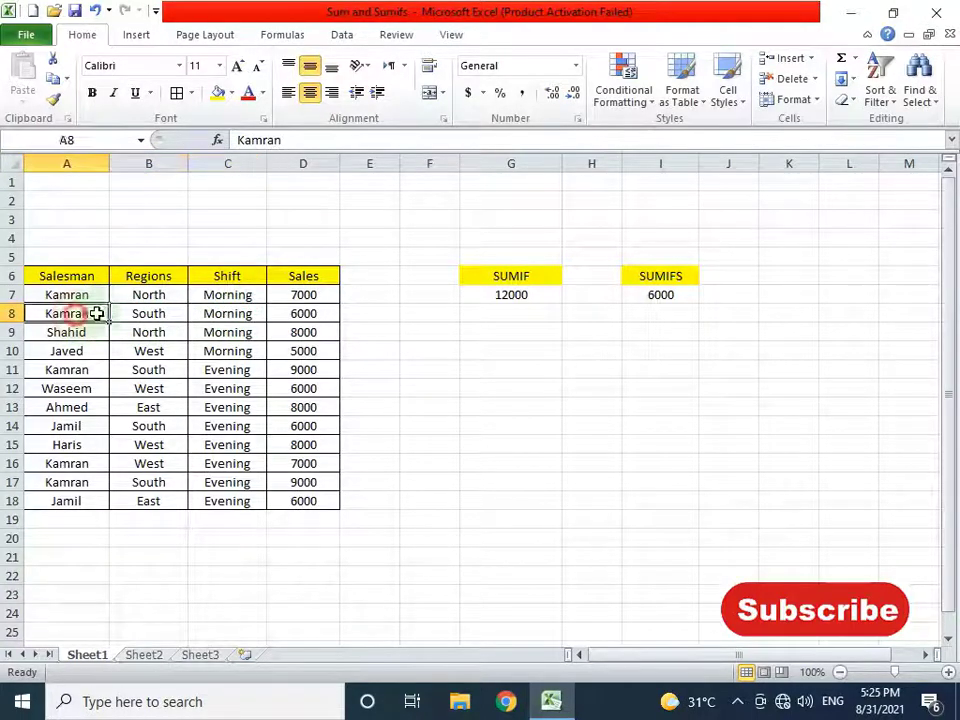
left_click_drag(96, 313, 255, 313)
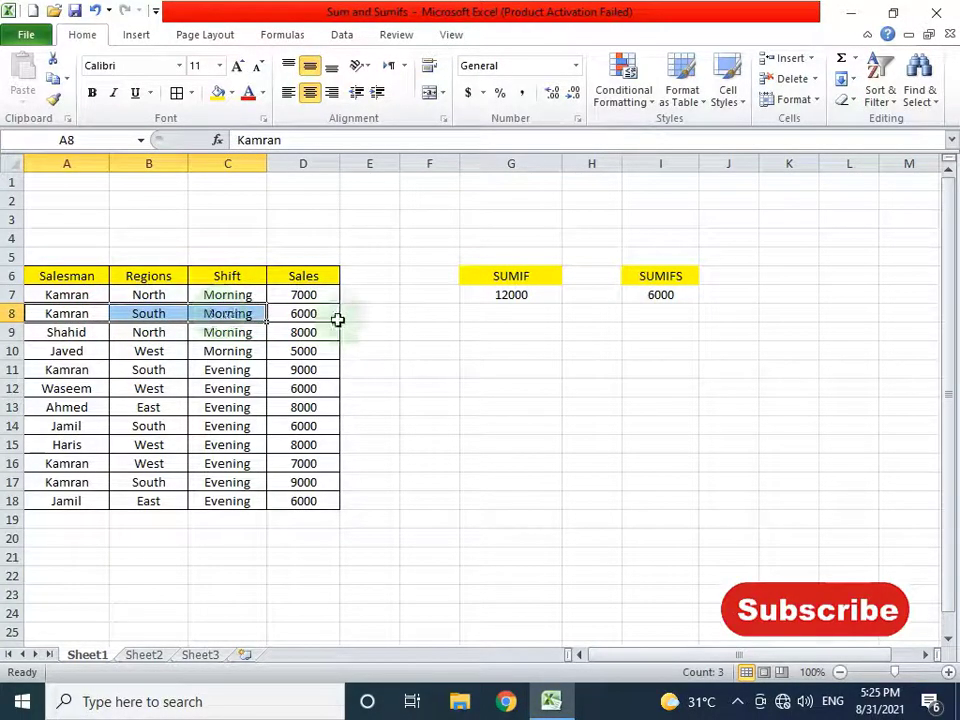